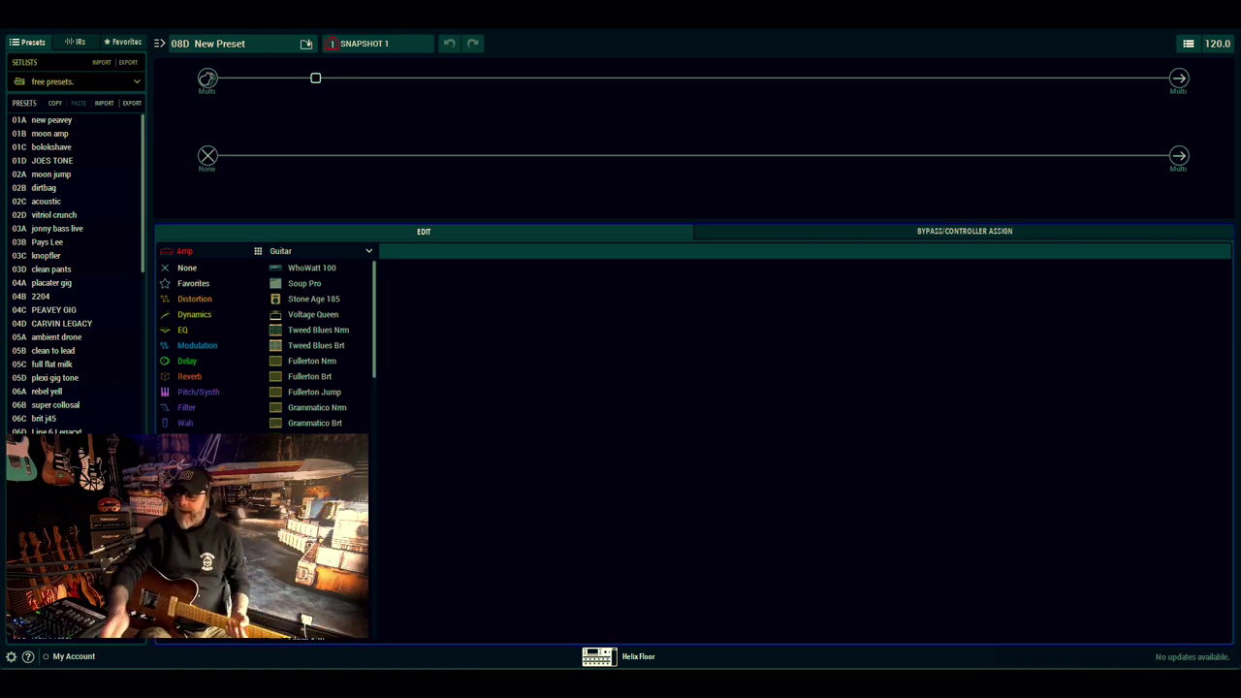
Place a Line 6 2204 Mod amp in an empty slot on the path.
left_click(639, 80)
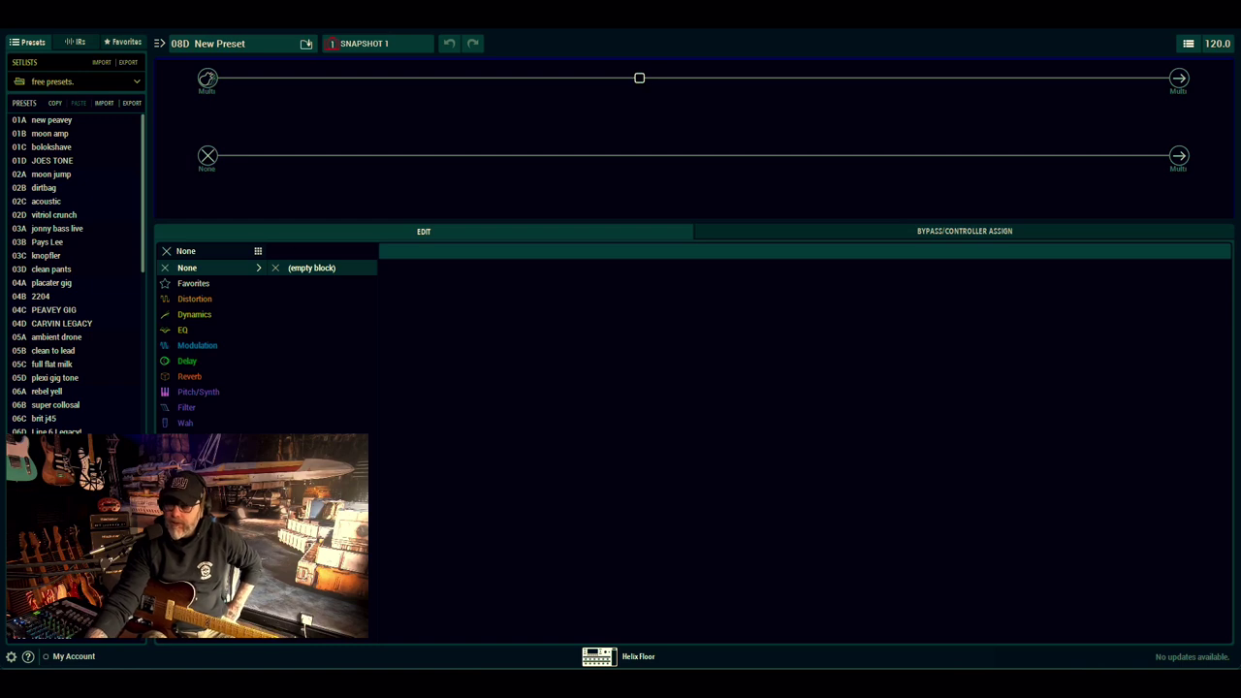
mouse_move(194, 485)
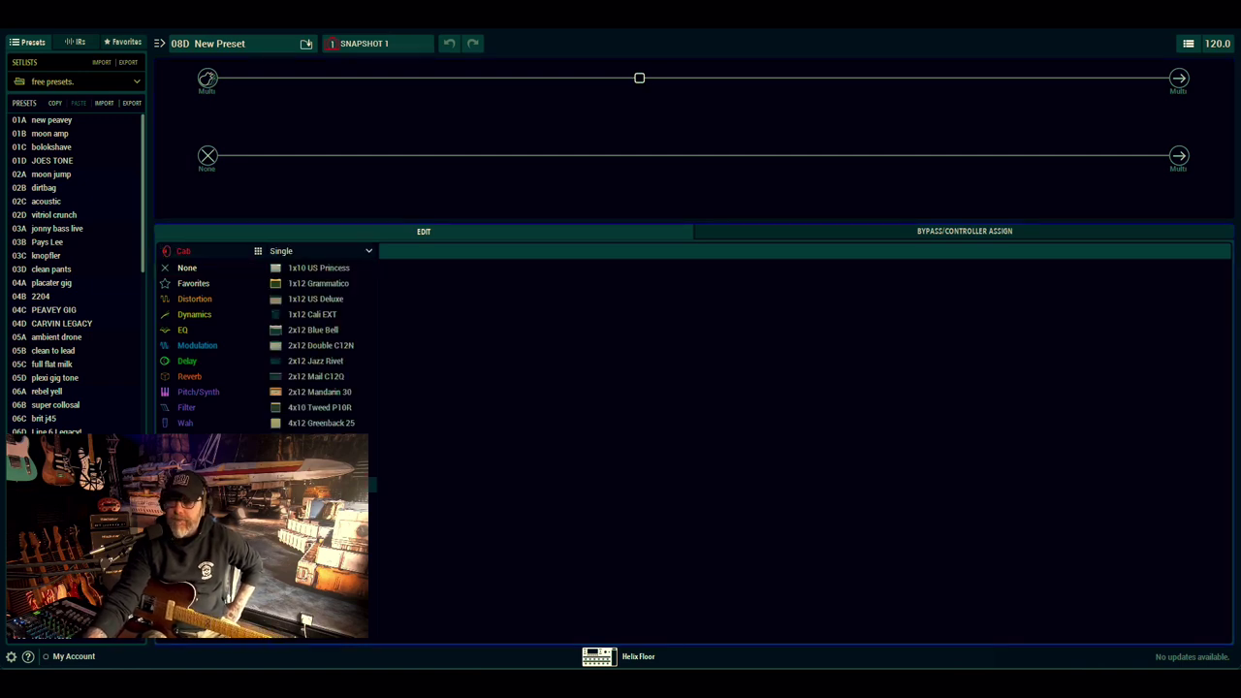
mouse_move(189, 454)
scroll(320, 346, "down", 5)
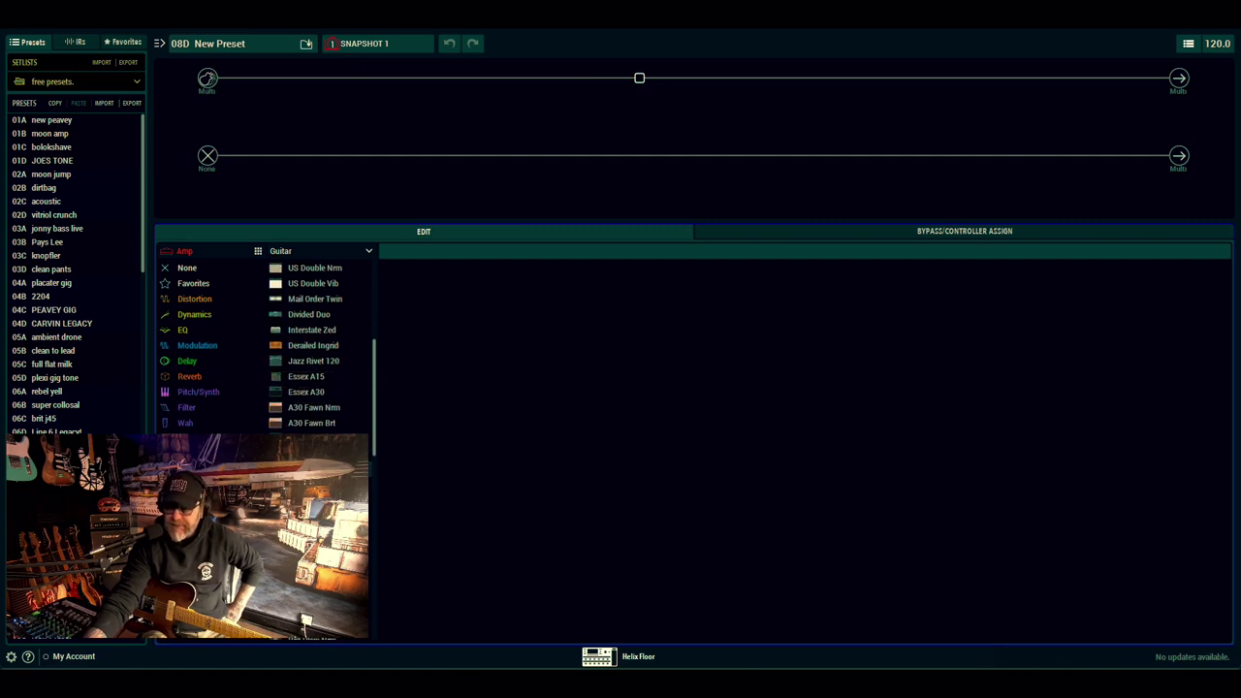
scroll(320, 345, "down", 3)
scroll(320, 345, "down", 5)
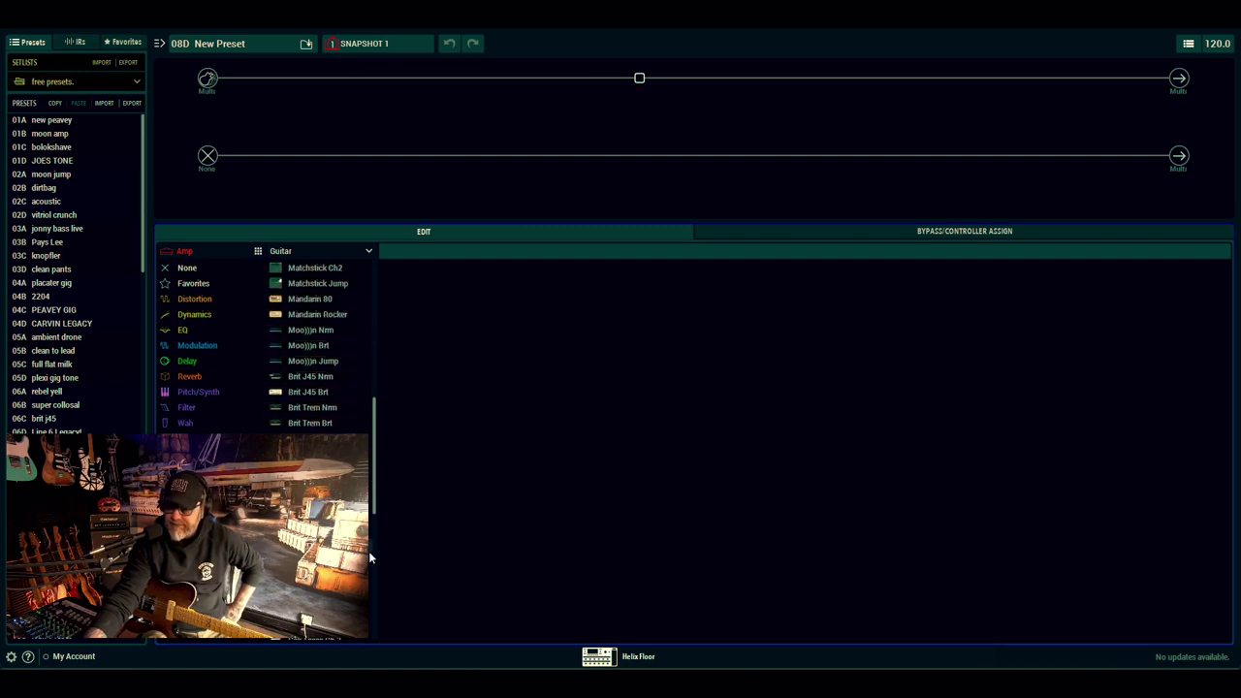
scroll(320, 345, "down", 7)
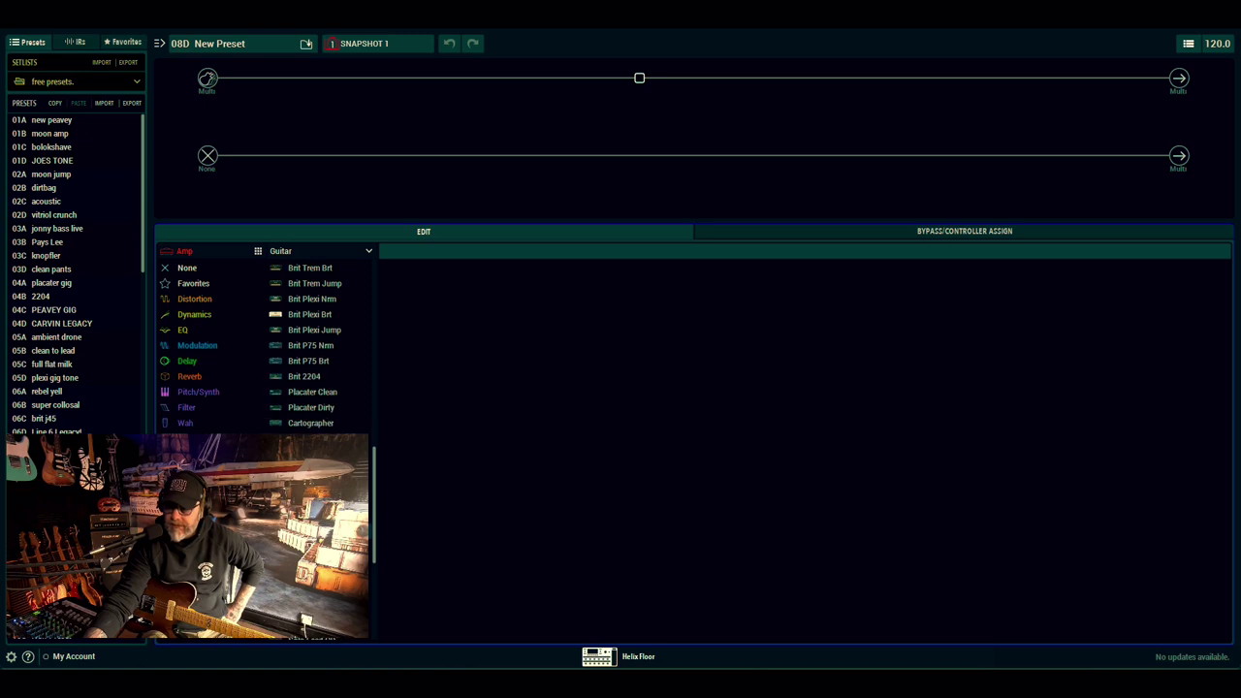
scroll(320, 345, "down", 3)
scroll(320, 345, "down", 2)
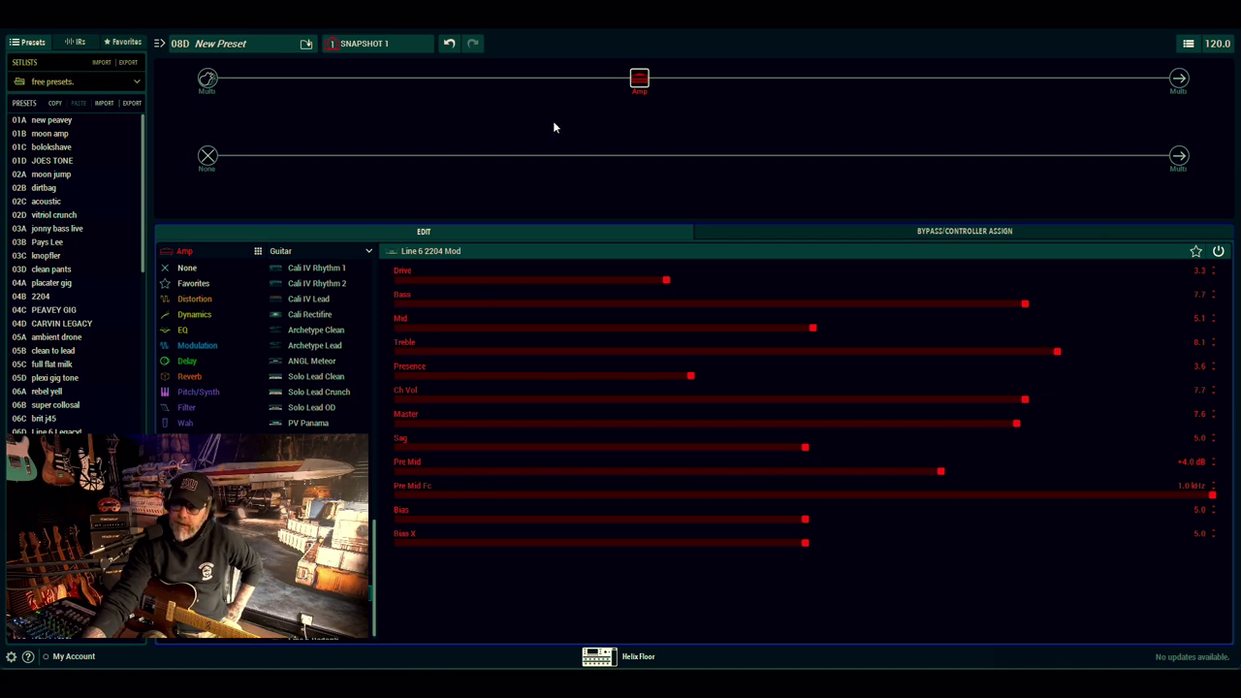
Turn the input gate on, set Guitar In-Z to 1M Ohm, and move the amp earlier.
left_click(208, 78)
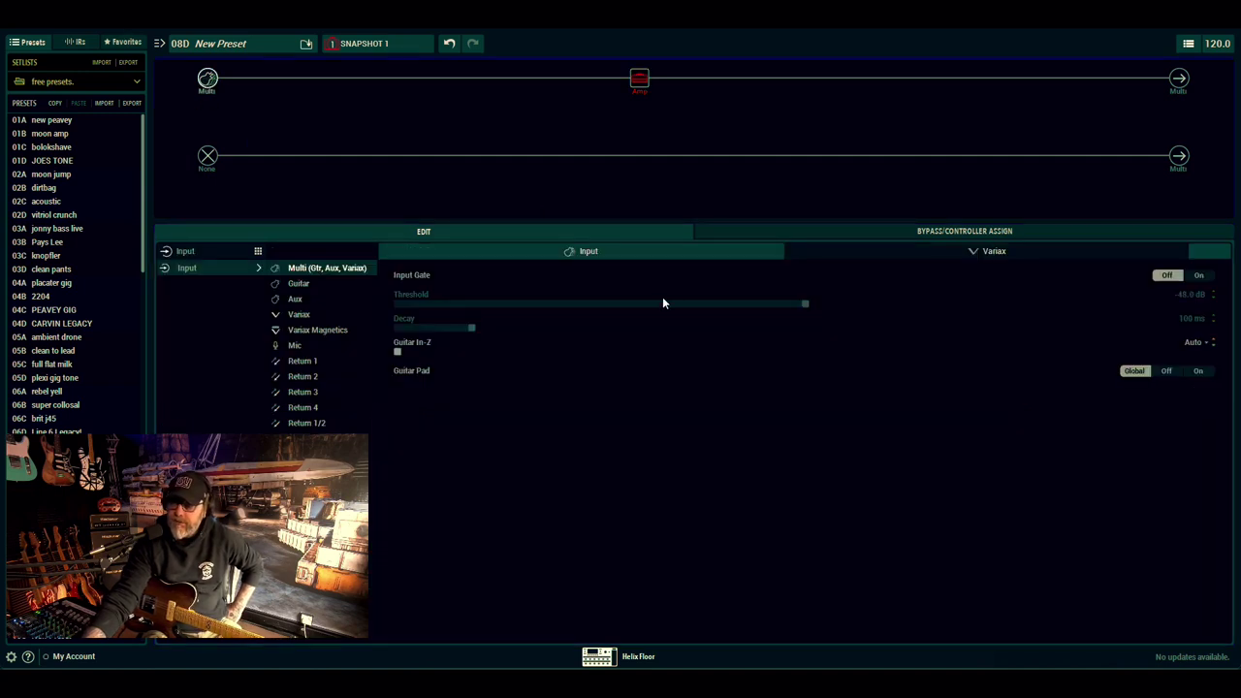
left_click(1198, 275)
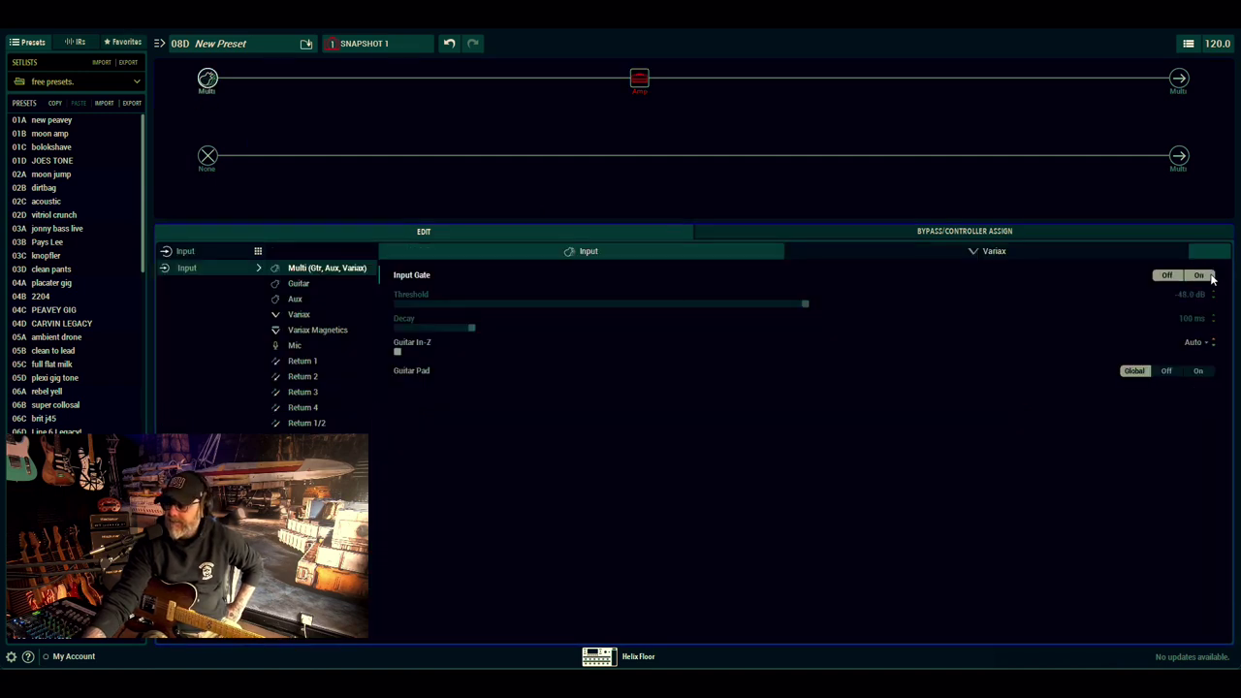
left_click(1211, 355)
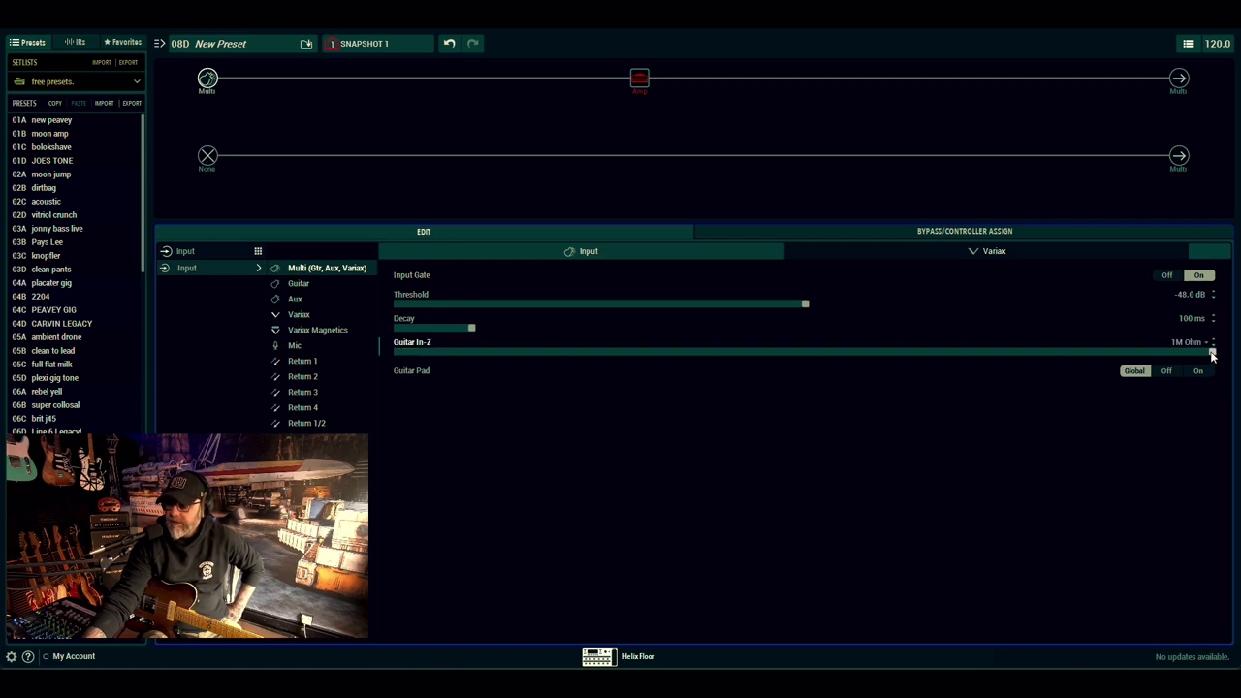
mouse_move(635, 80)
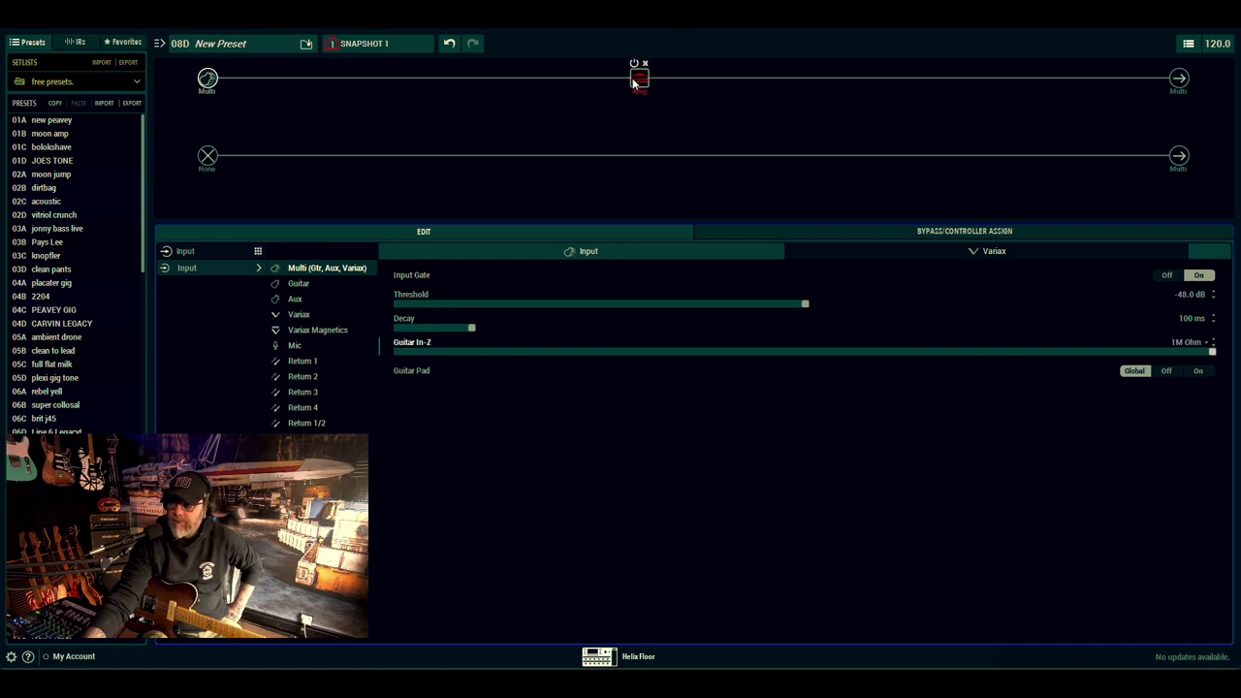
left_click_drag(570, 85, 570, 80)
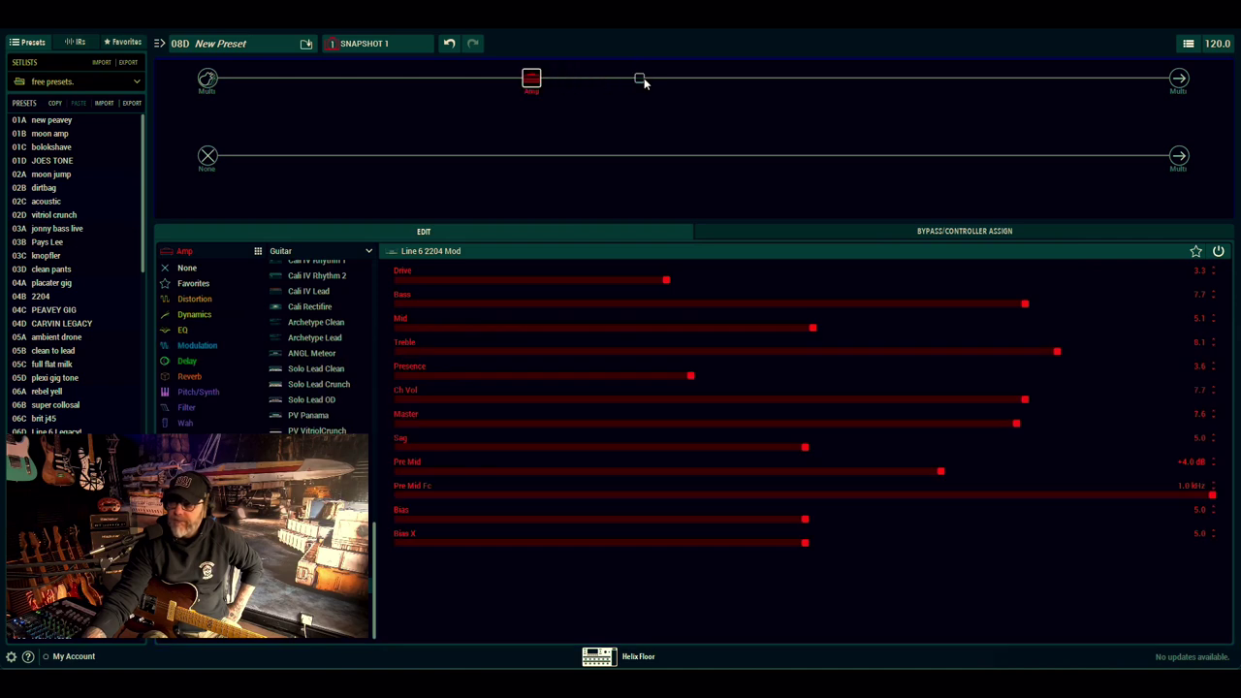
Add a Kinky Boost after the amp with Drive 0.0 and Boost and Bright on.
left_click(638, 78)
left_click(199, 298)
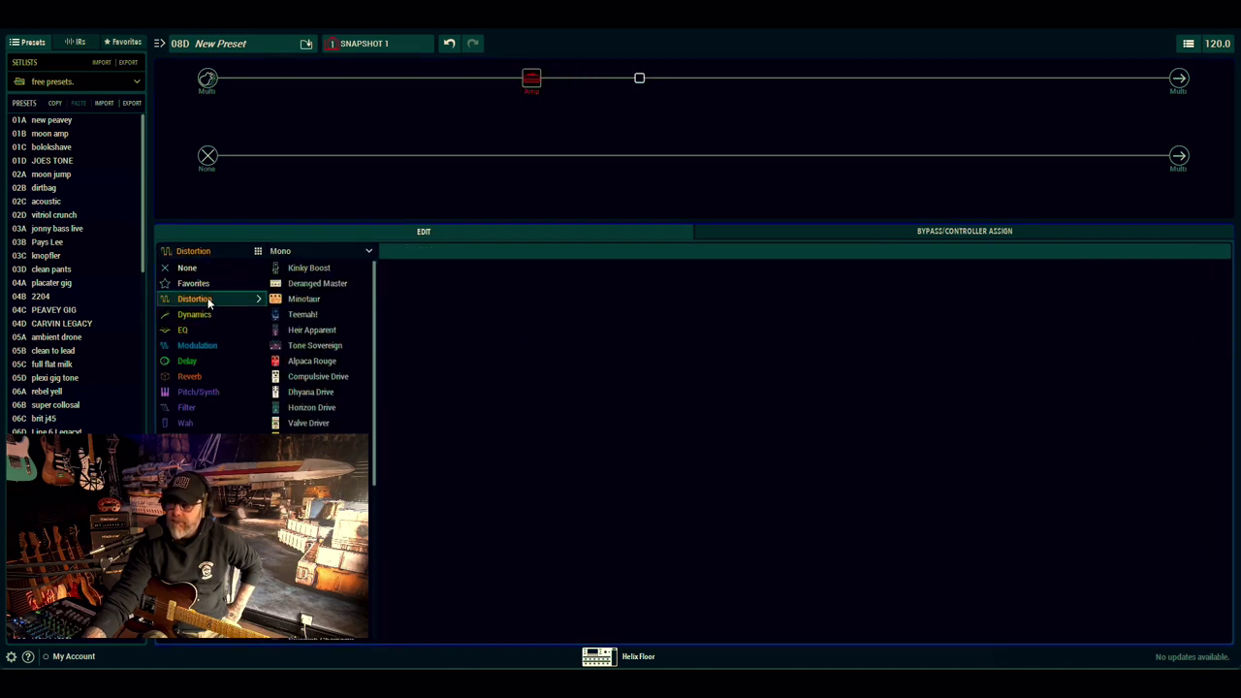
left_click(327, 268)
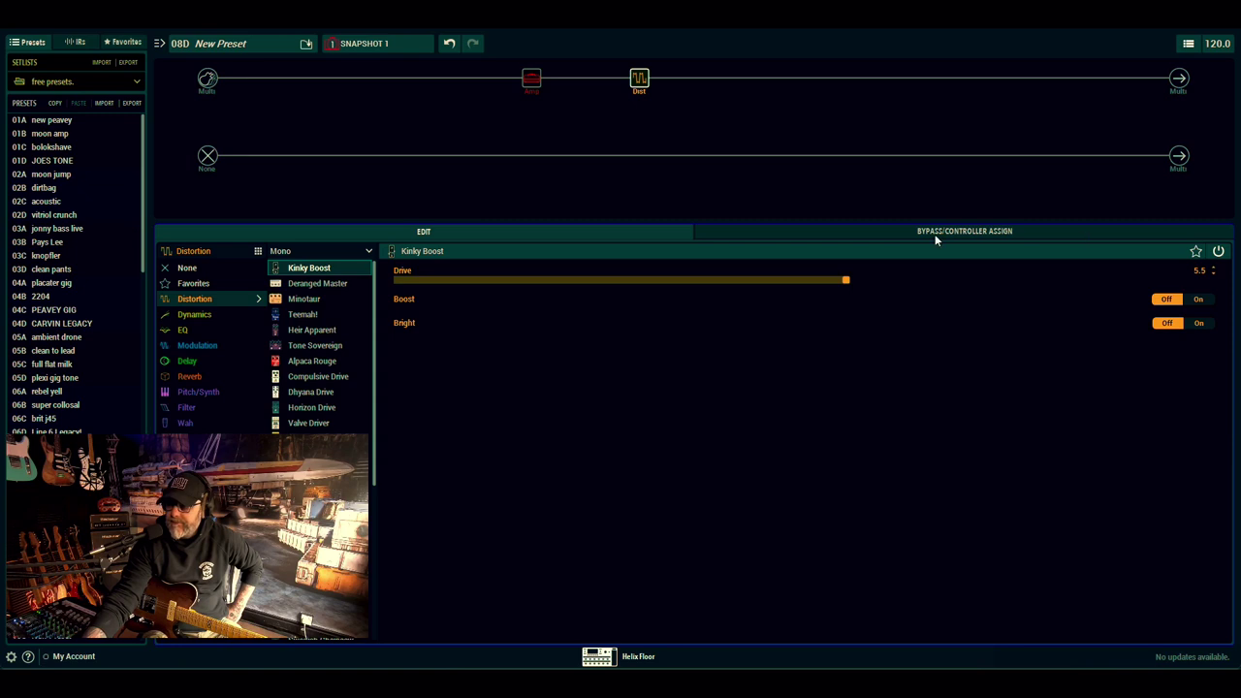
left_click(397, 280)
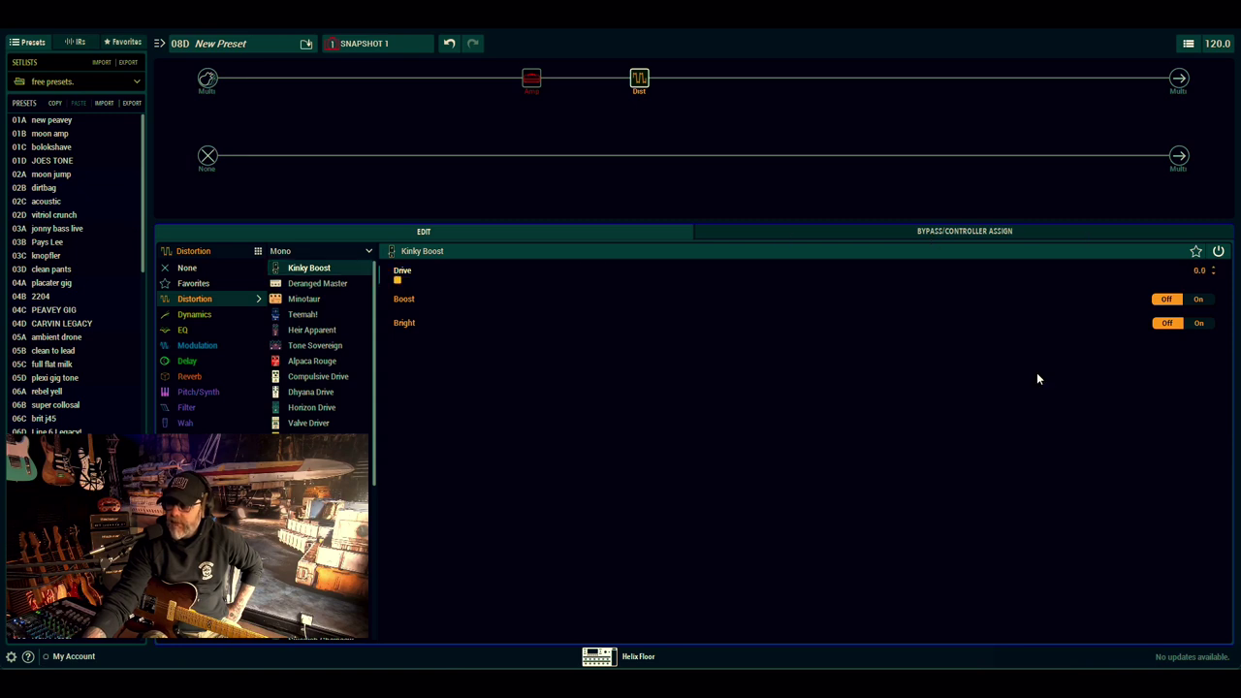
left_click(1198, 323)
left_click(1199, 300)
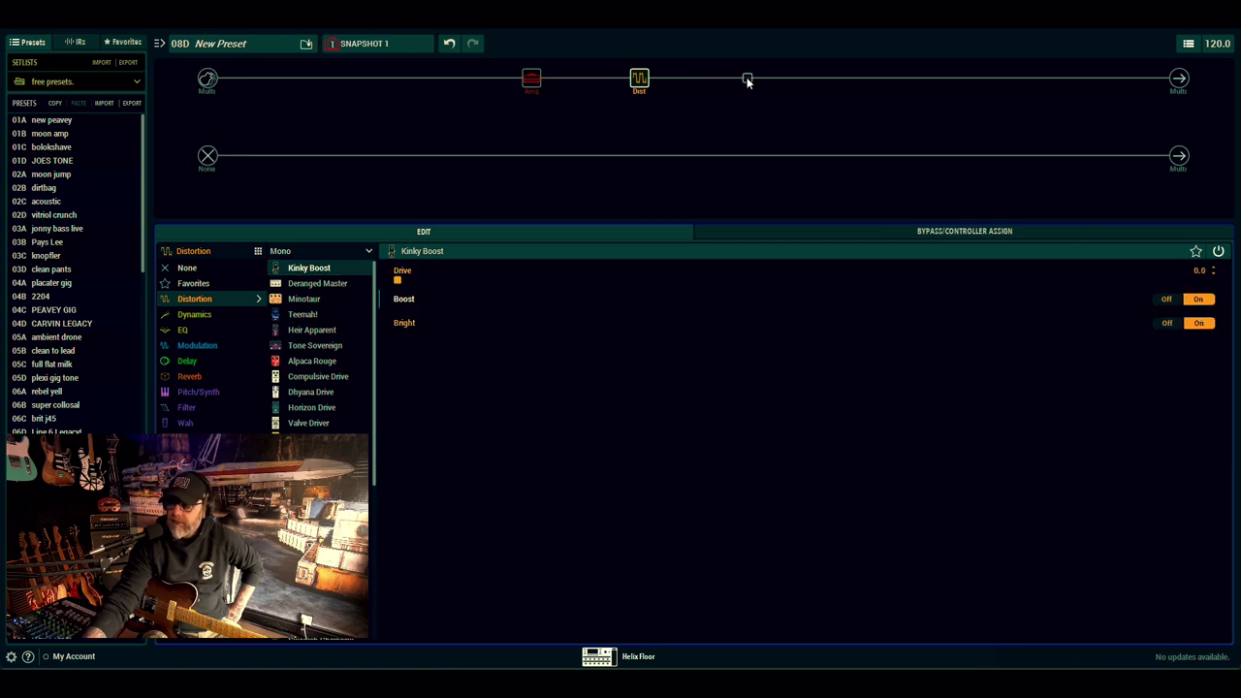
Add a Dynamic Ambience reverb after the boost with Room Size 10 m and Mix 40%.
left_click(747, 78)
left_click(210, 376)
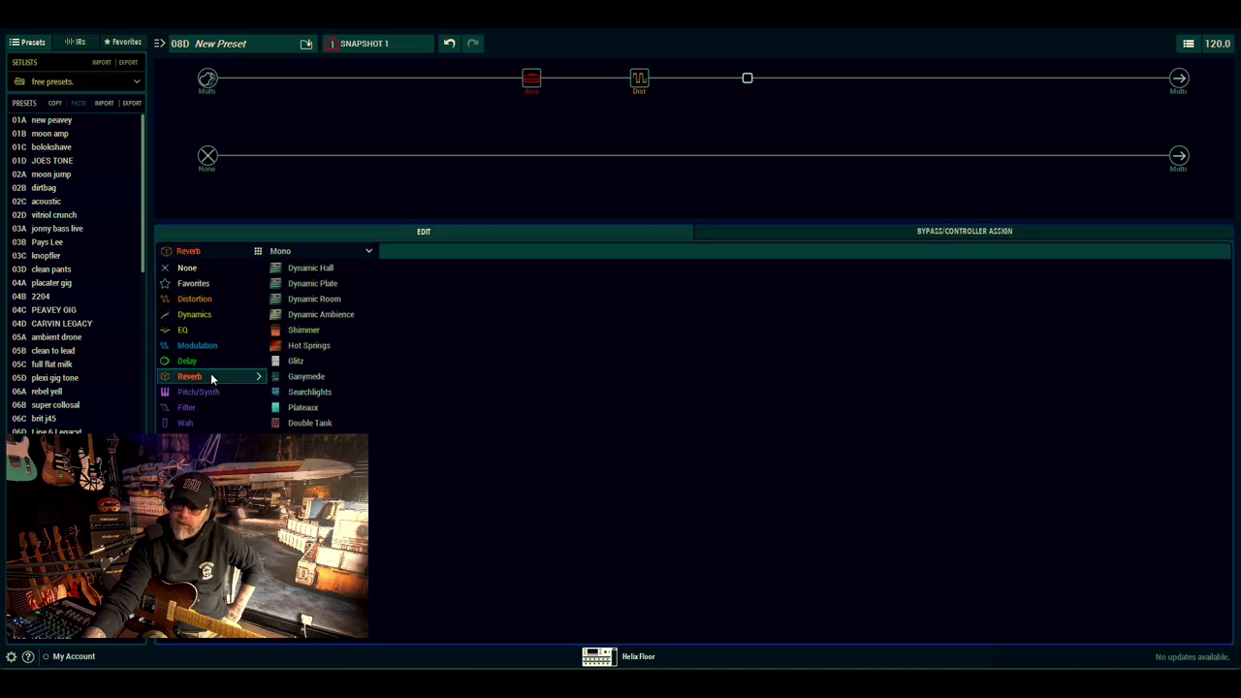
left_click(343, 314)
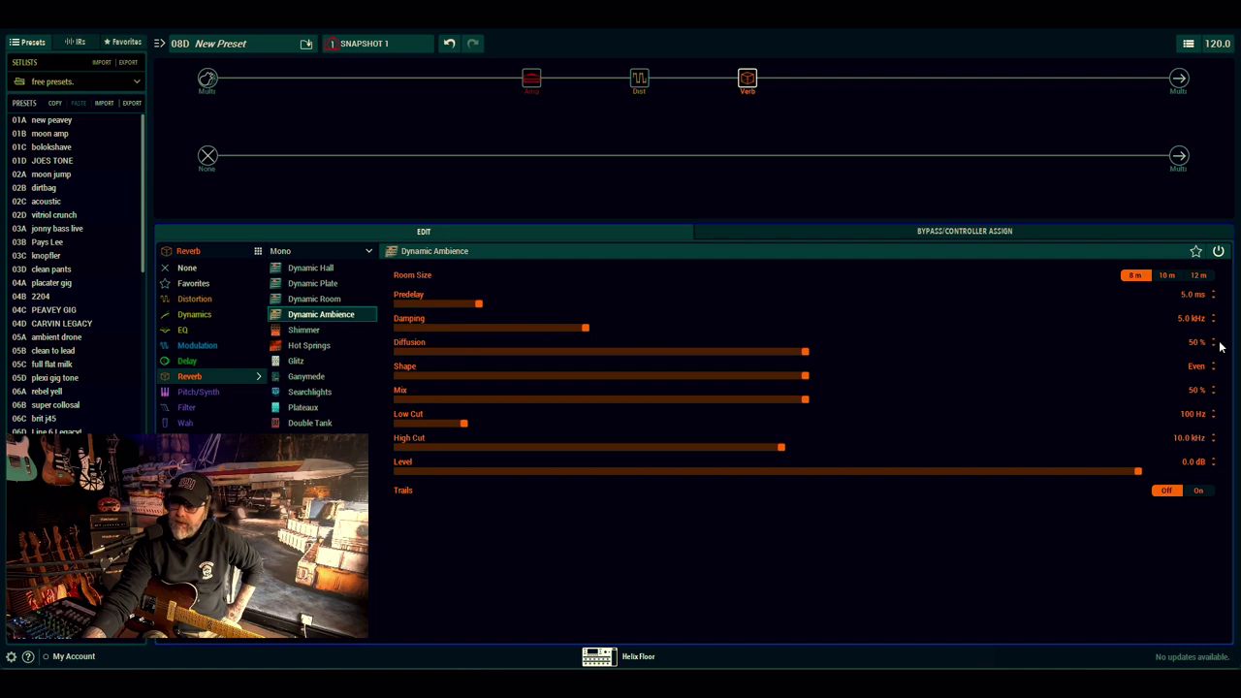
left_click(1167, 275)
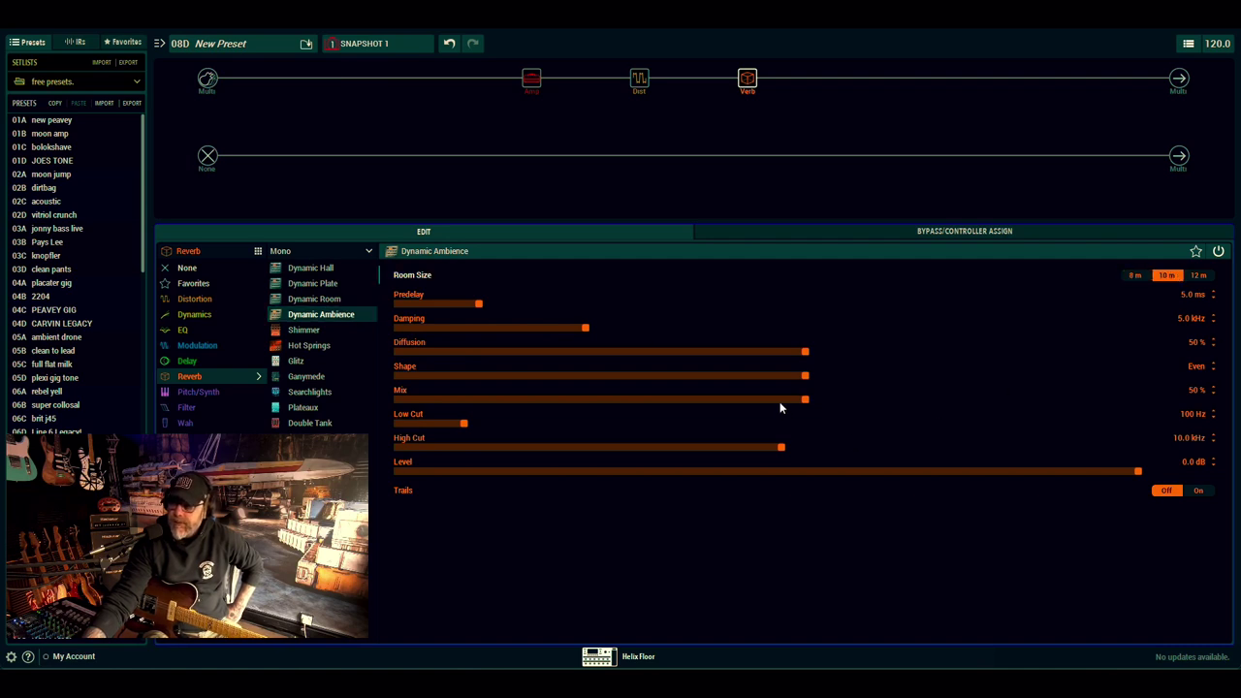
left_click_drag(779, 402, 732, 401)
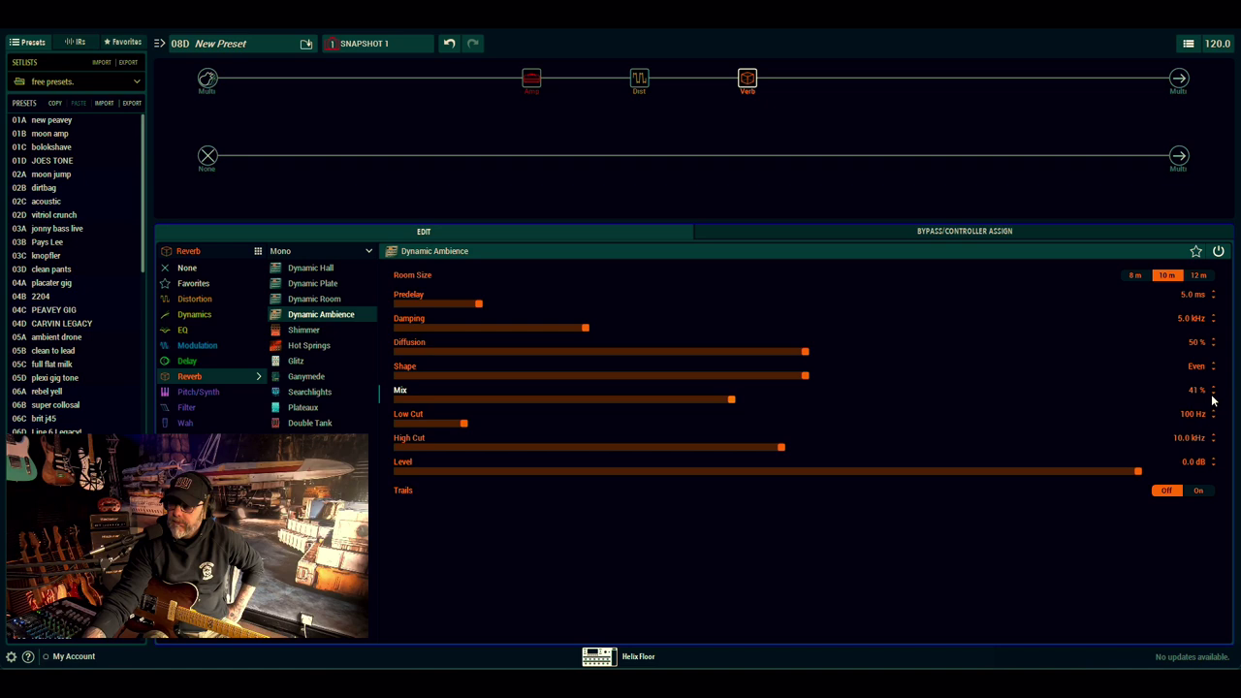
left_click(854, 79)
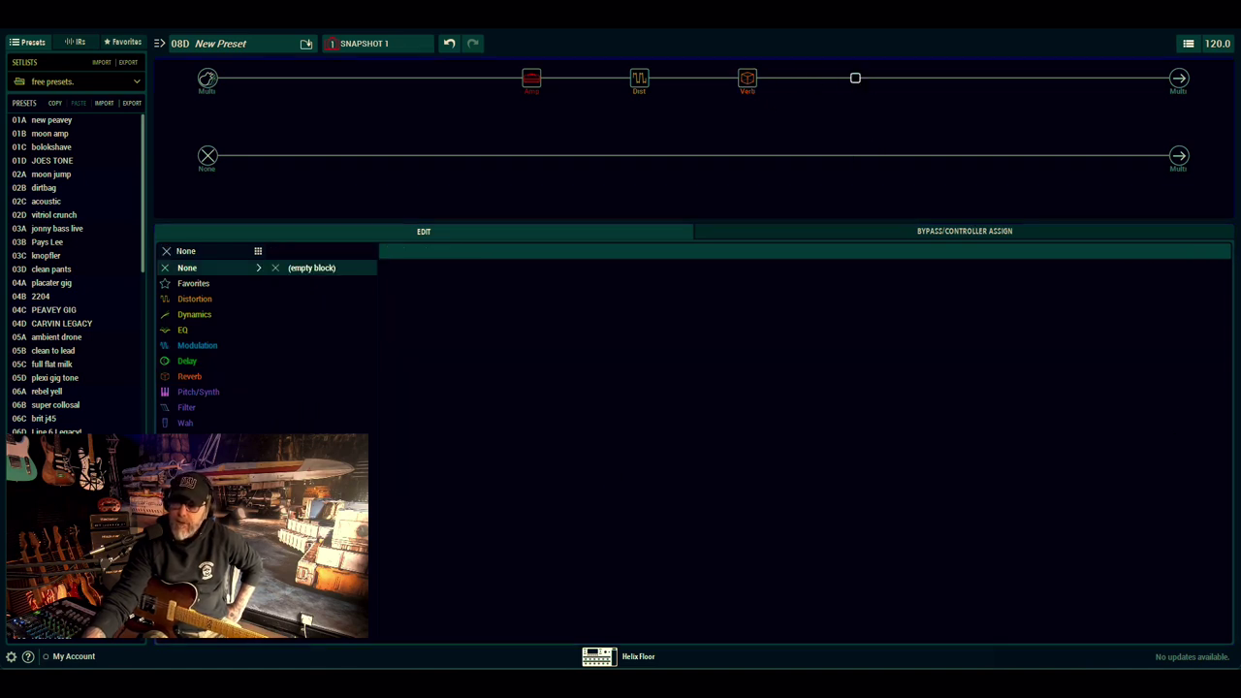
Add a single 4x12 MOO)))N T75 cab in the slot after the reverb.
left_click(310, 485)
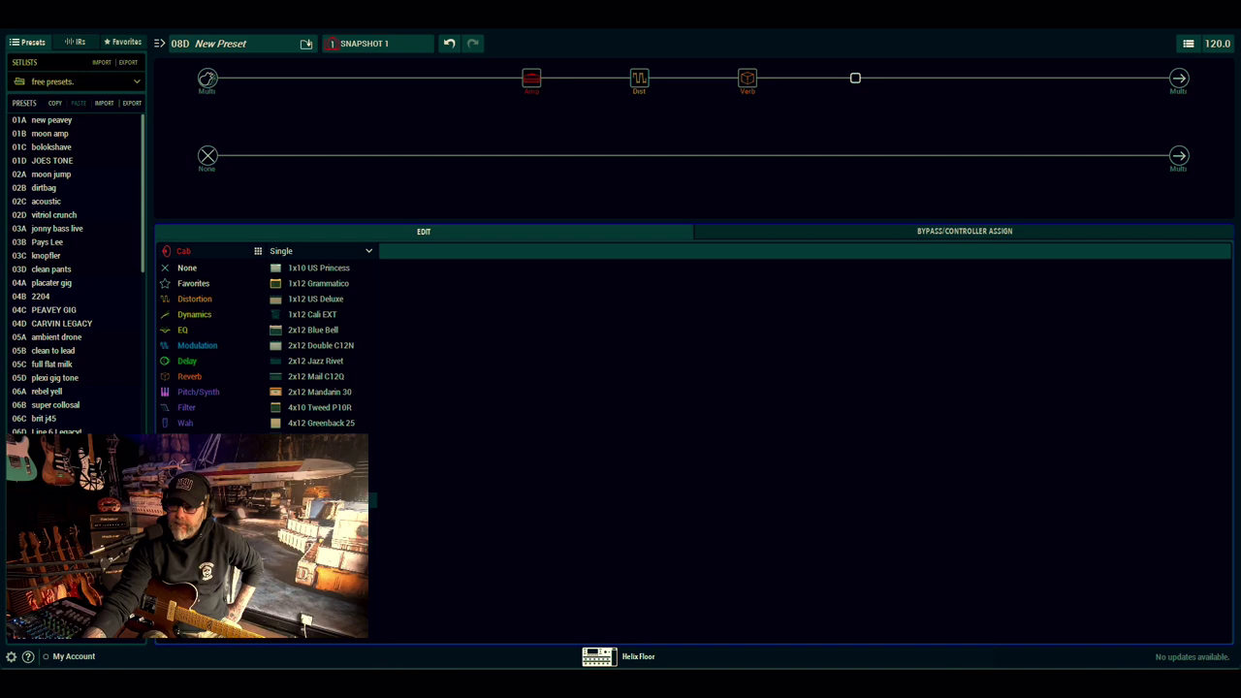
left_click(373, 514)
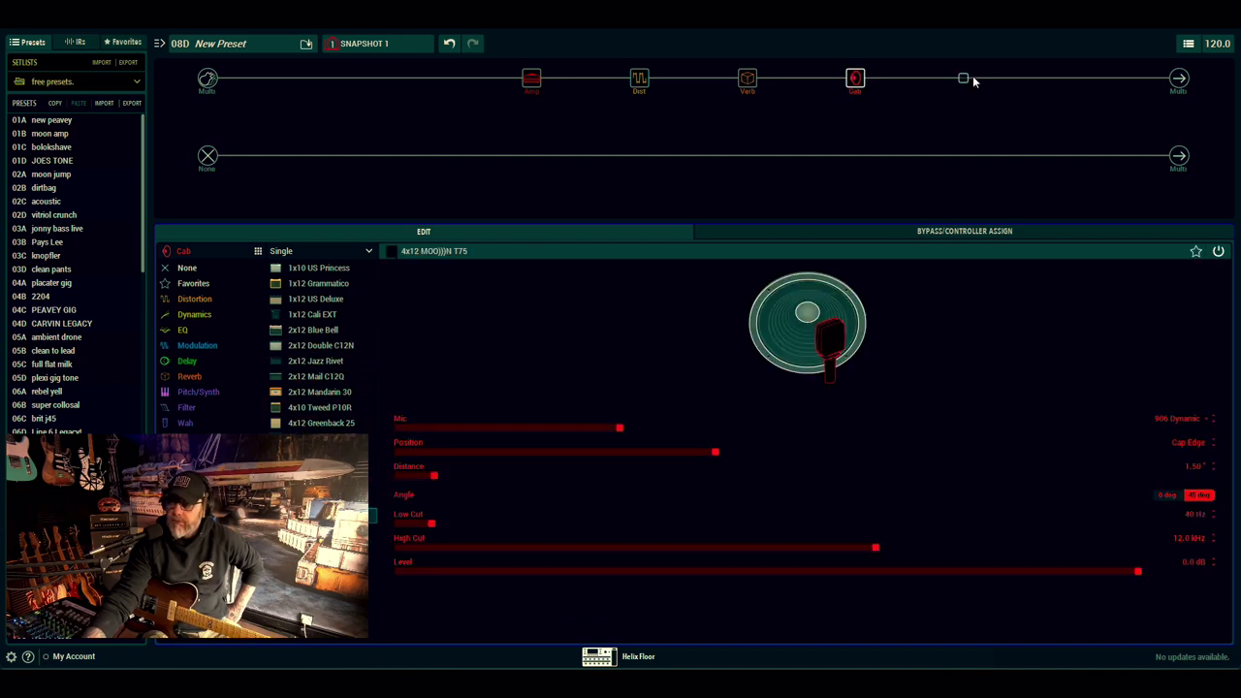
left_click(530, 79)
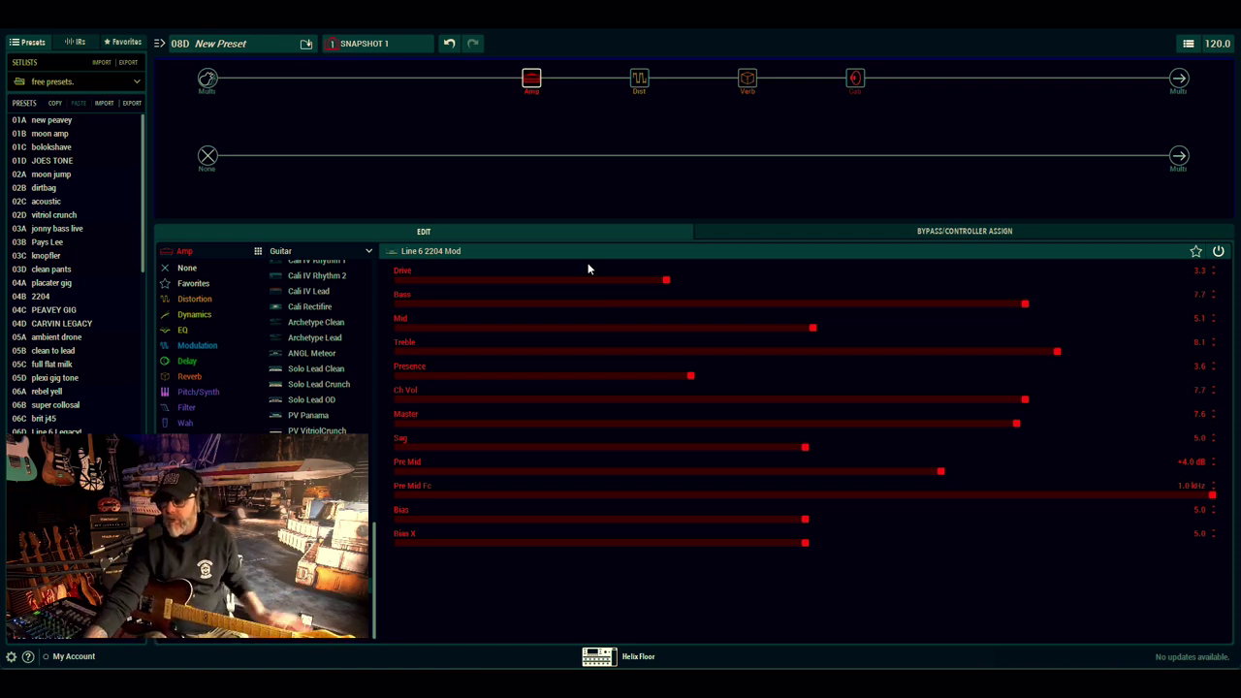
Lower the amp's Sag, set Bias X to 6.2, raise Ch Vol to 8.5 and Drive to 4.9.
left_click_drag(590, 451, 621, 453)
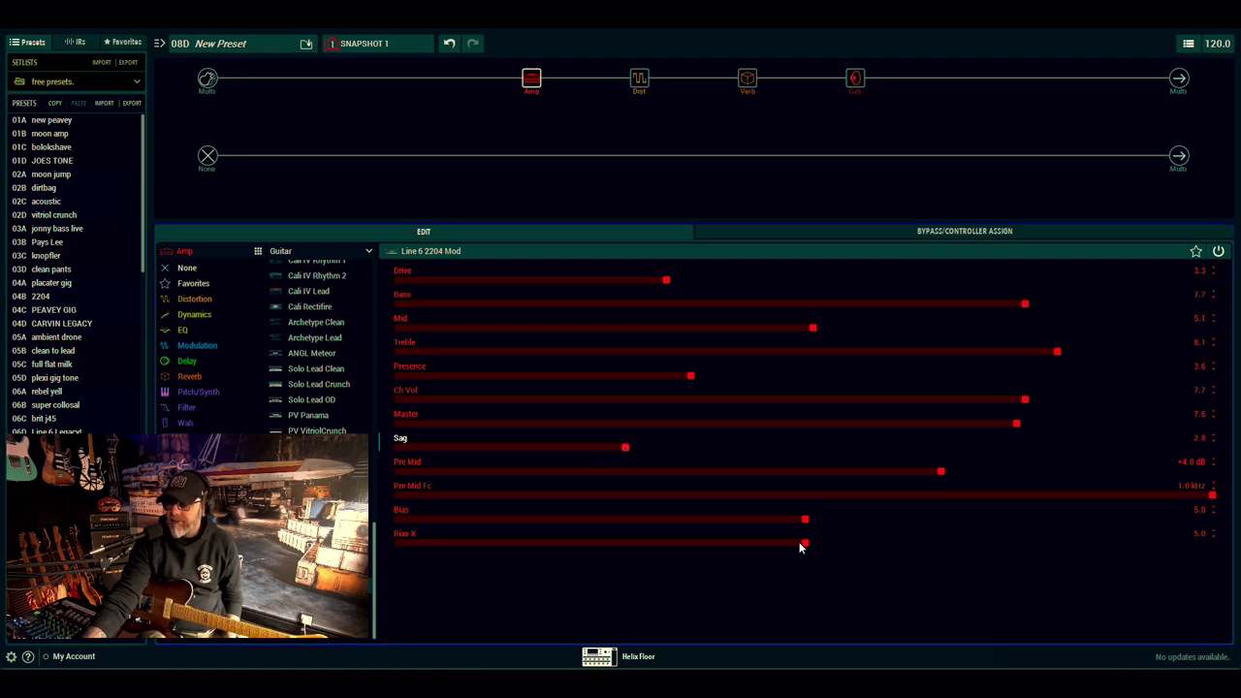
left_click_drag(806, 544, 905, 547)
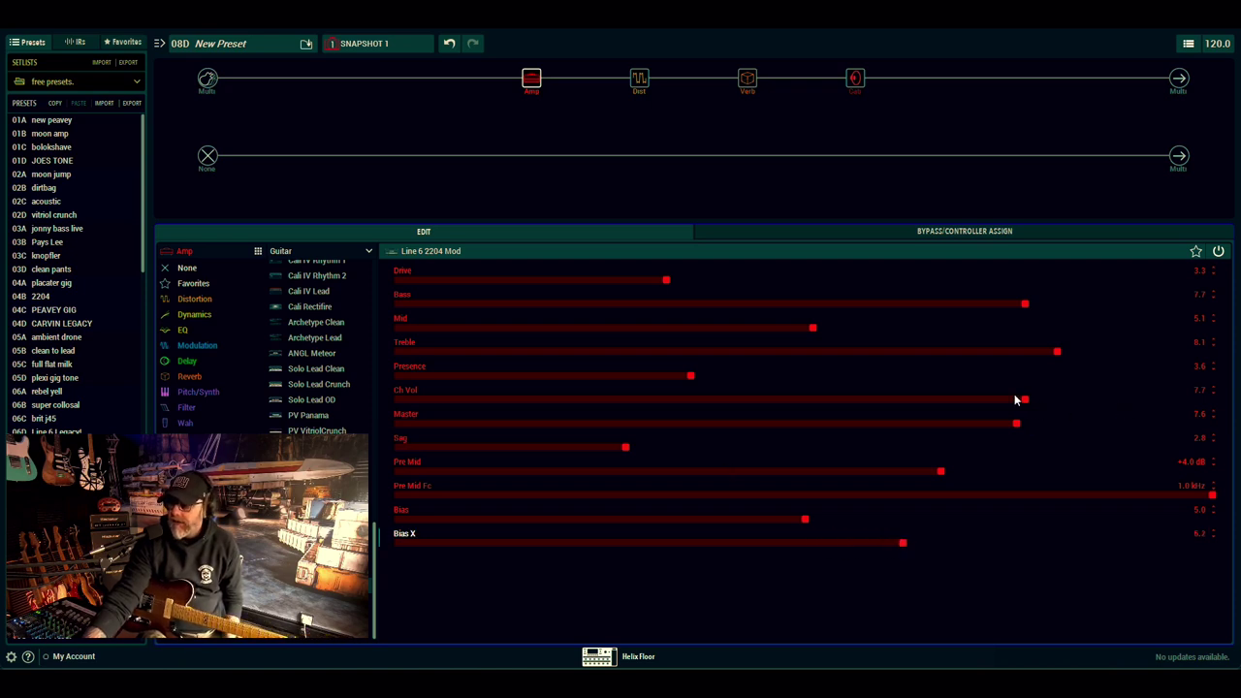
left_click_drag(1025, 402, 1088, 402)
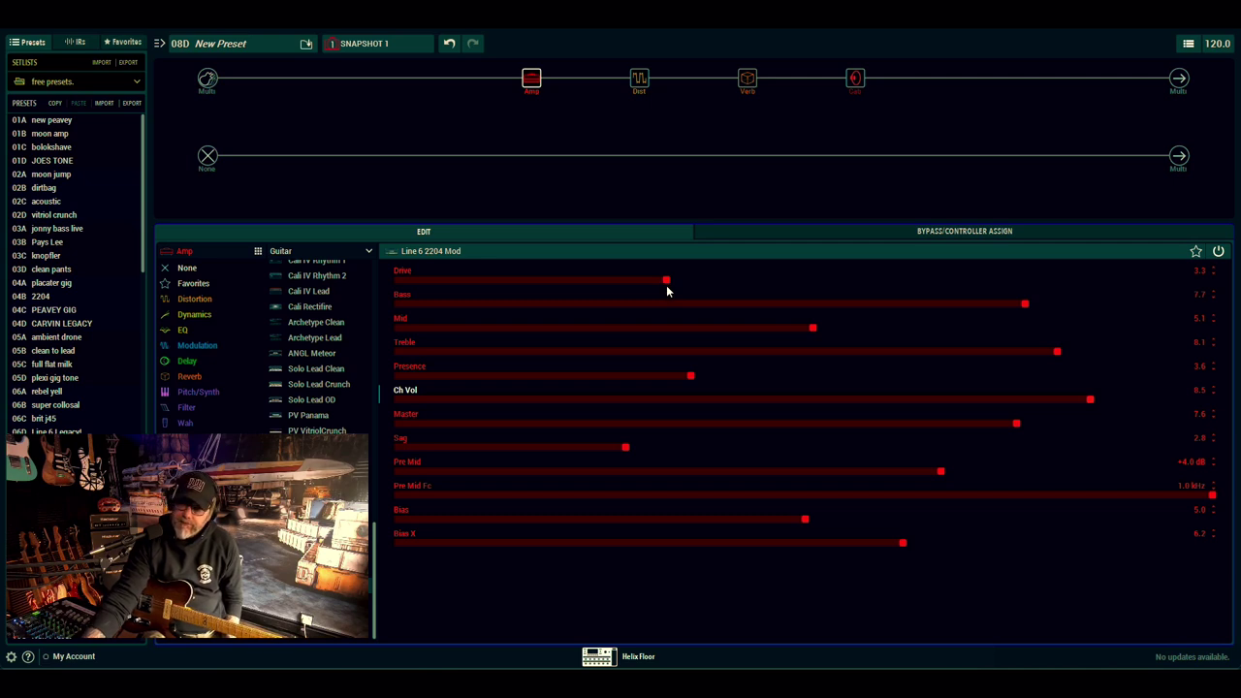
left_click_drag(664, 282, 796, 292)
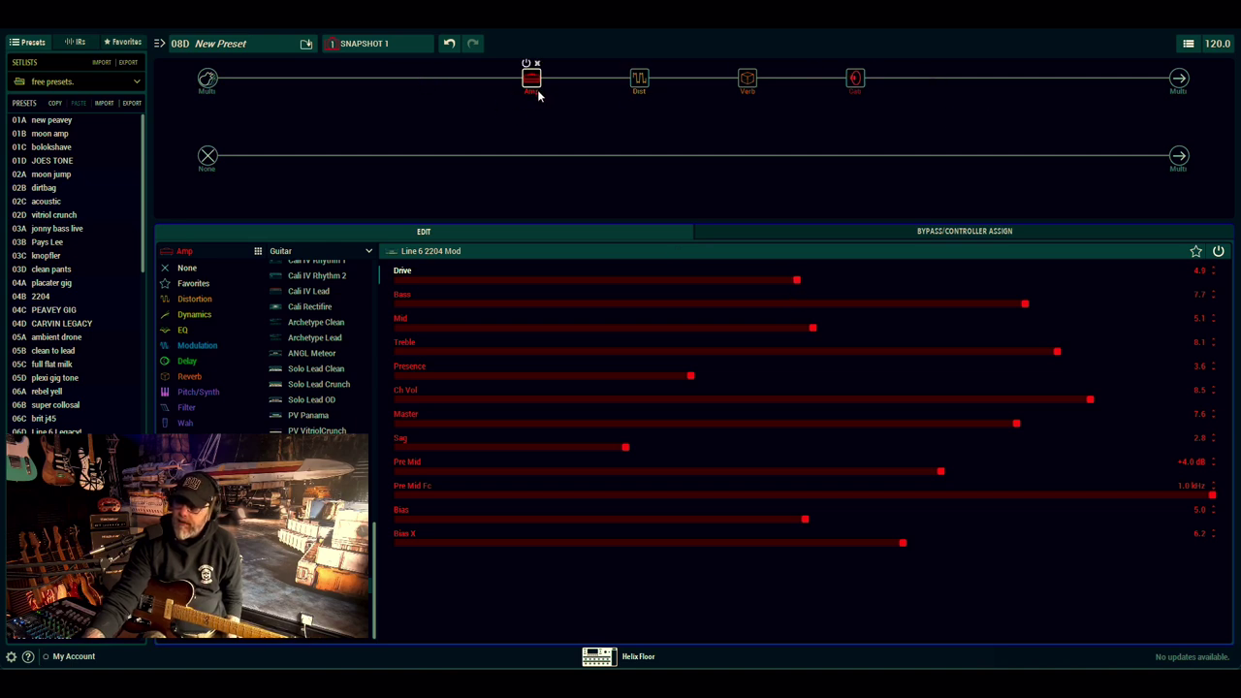
Add a stereo Ping Pong delay after the cab: 419 ms time, 0% feedback, 26% mix.
left_click(962, 79)
mouse_move(189, 367)
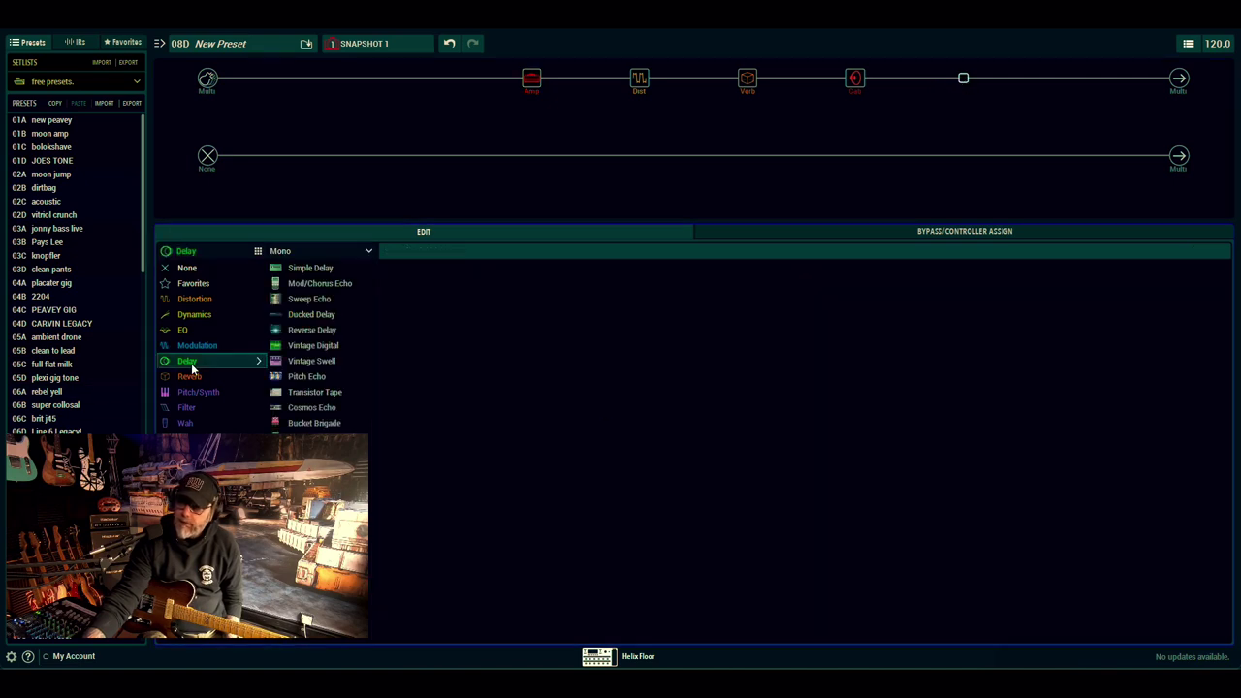
left_click(363, 253)
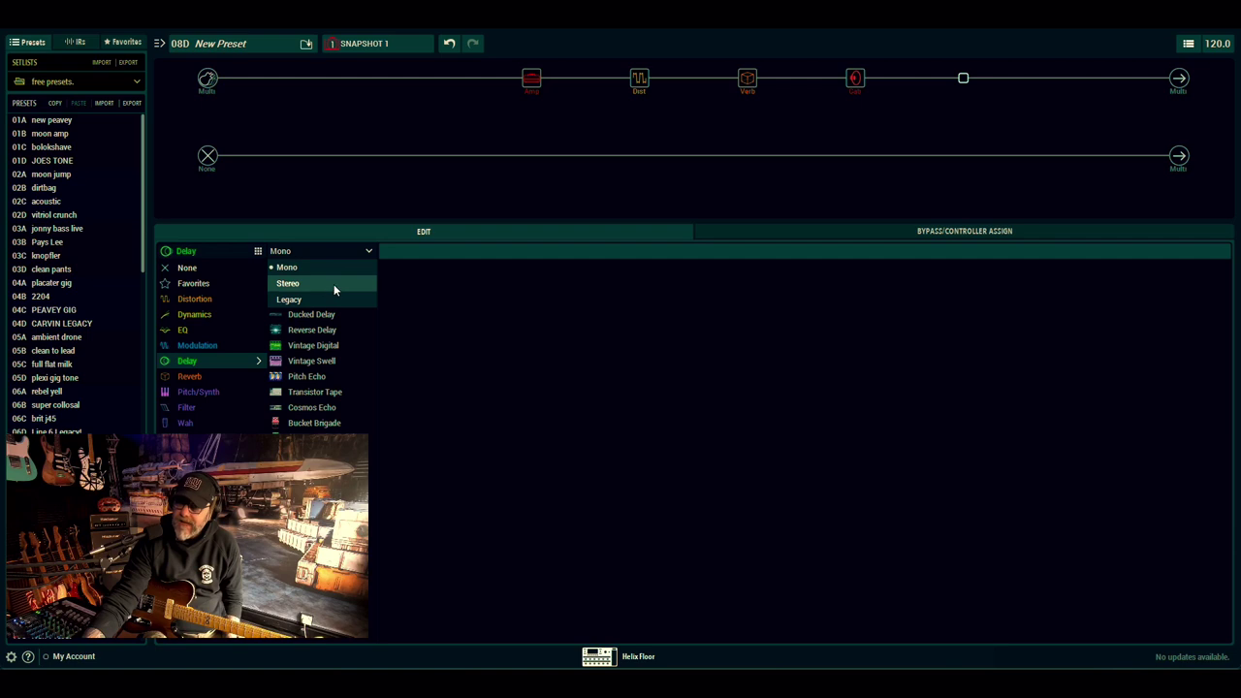
left_click(333, 283)
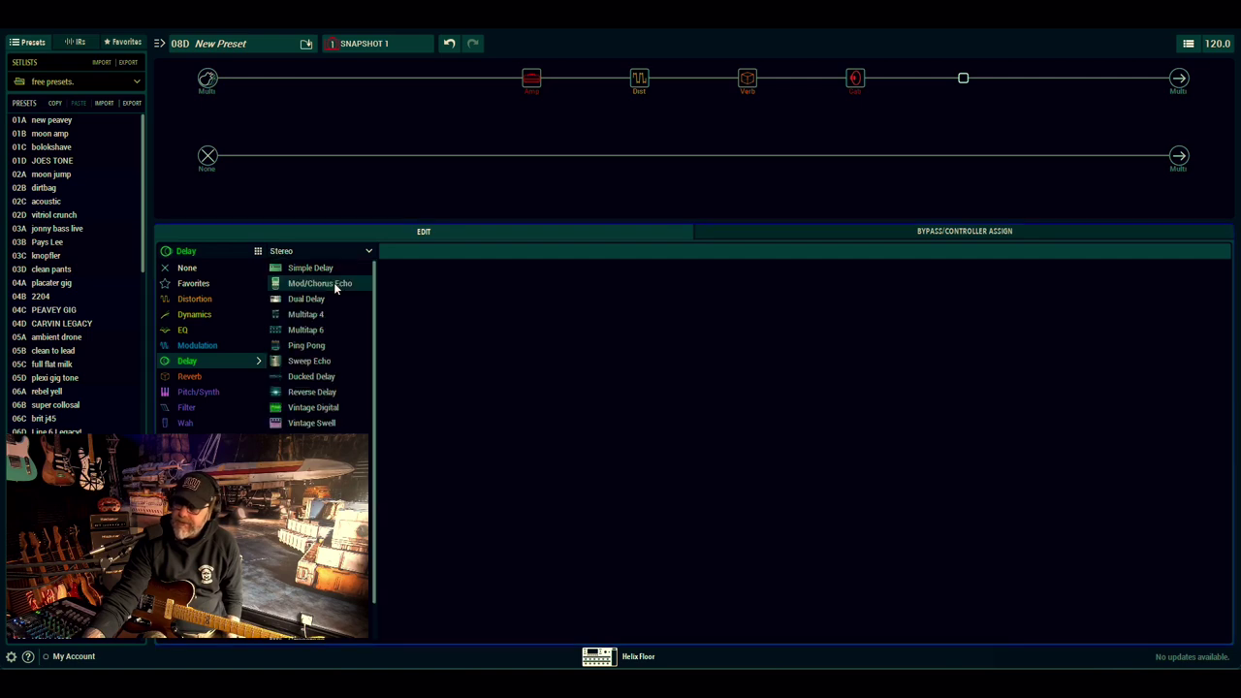
left_click(326, 344)
left_click_drag(440, 278, 441, 281)
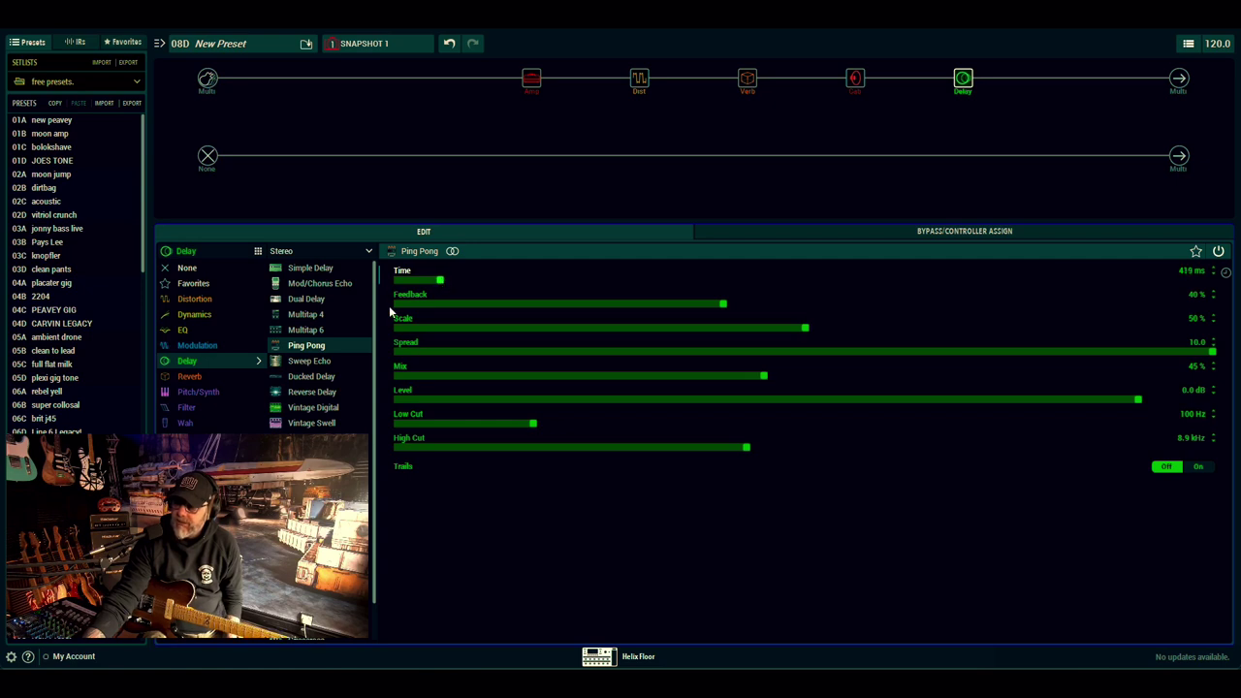
left_click_drag(400, 305, 392, 314)
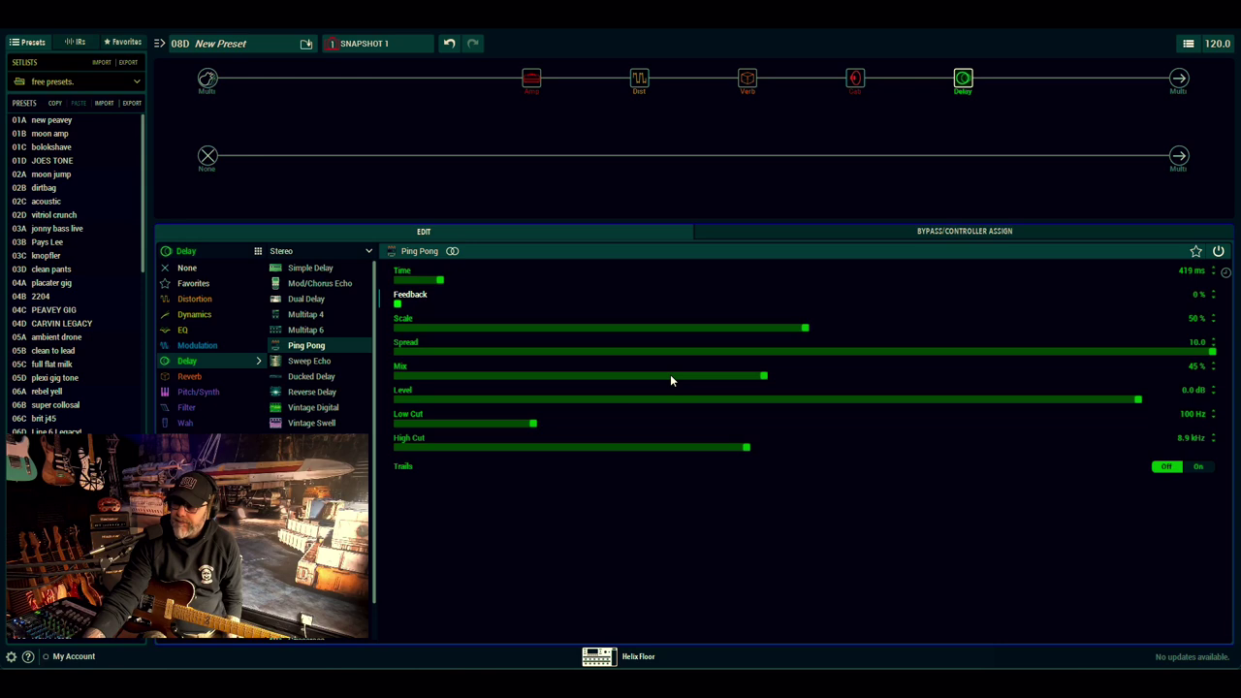
left_click_drag(671, 377, 608, 382)
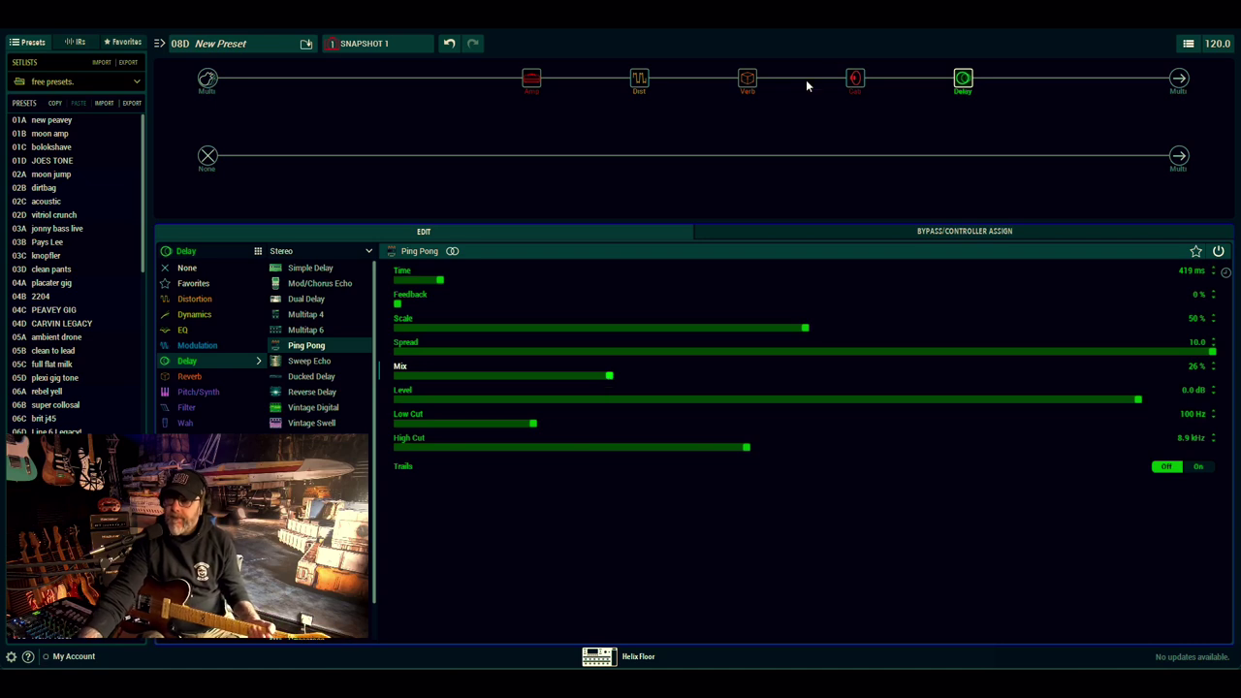
Set the 4x12 MOO)))N T75 cab's High Cut to 6.7 kHz.
left_click(853, 82)
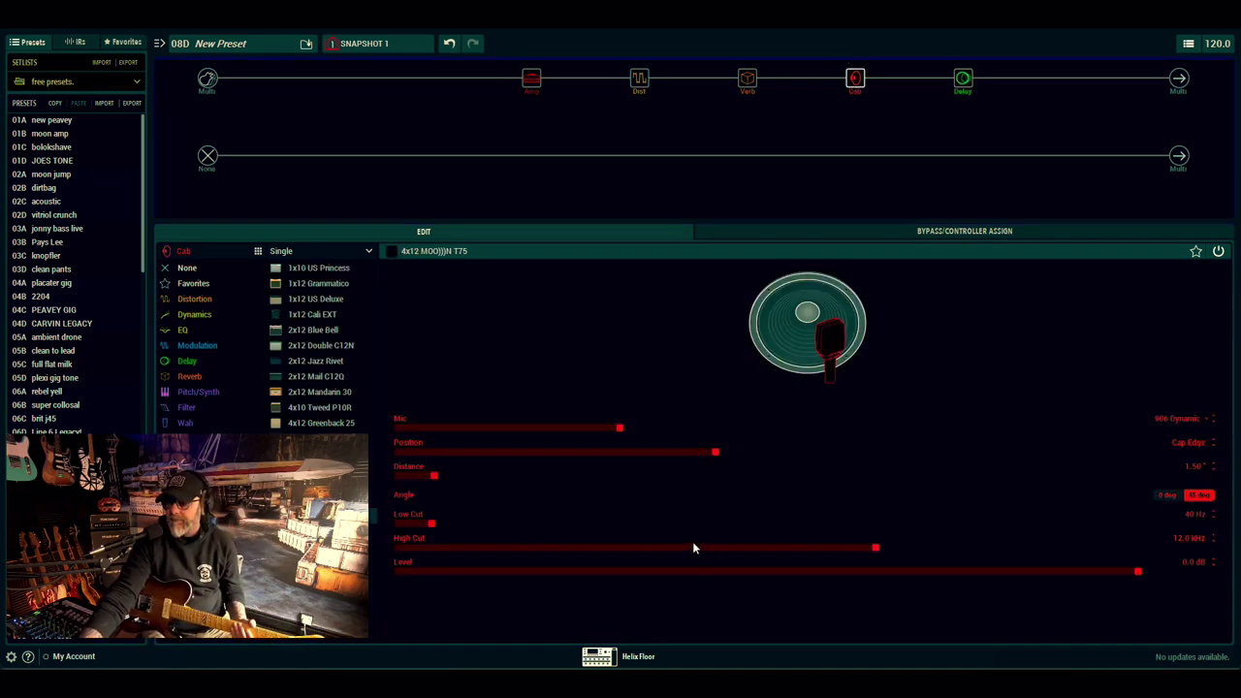
left_click_drag(692, 548, 657, 548)
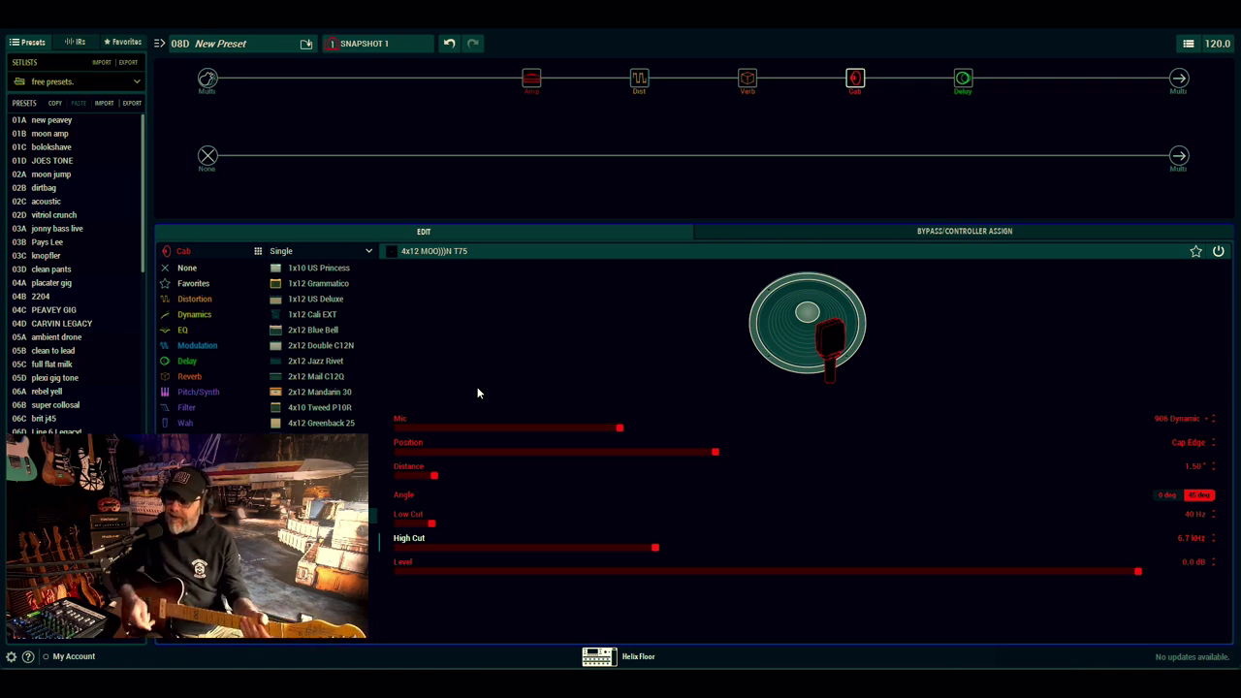
Add a Kinky Boost before the amp with Boost and Bright switched on.
left_click(421, 79)
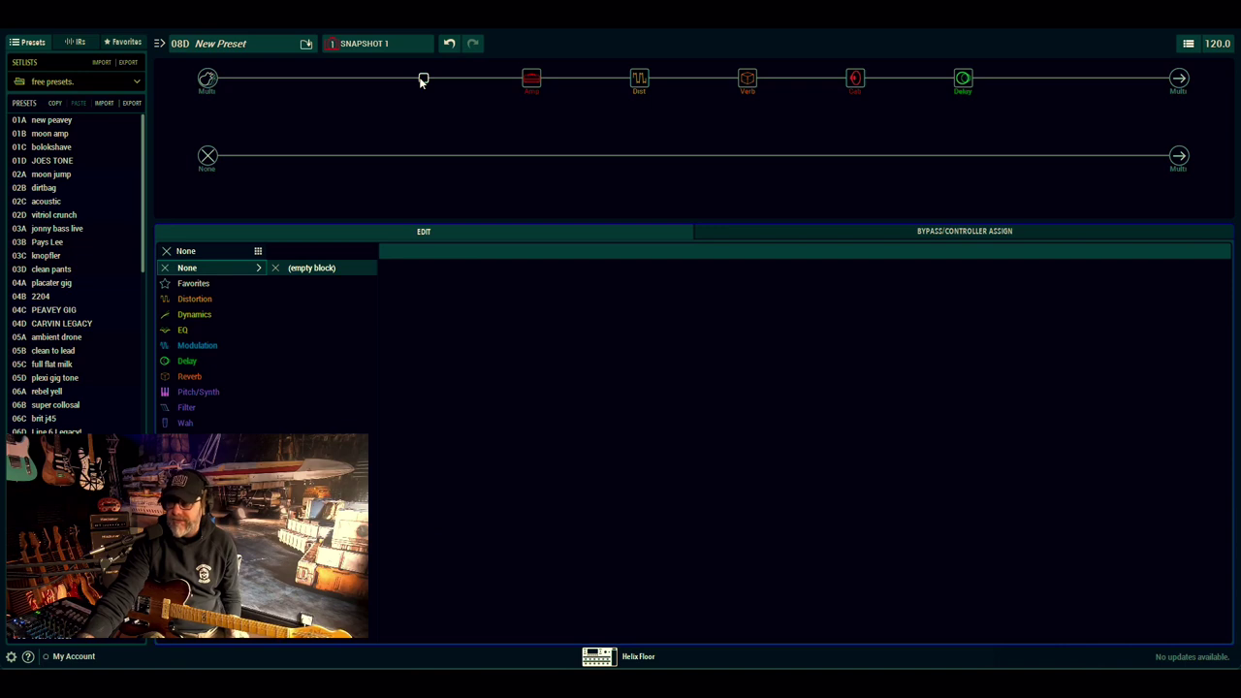
left_click(197, 302)
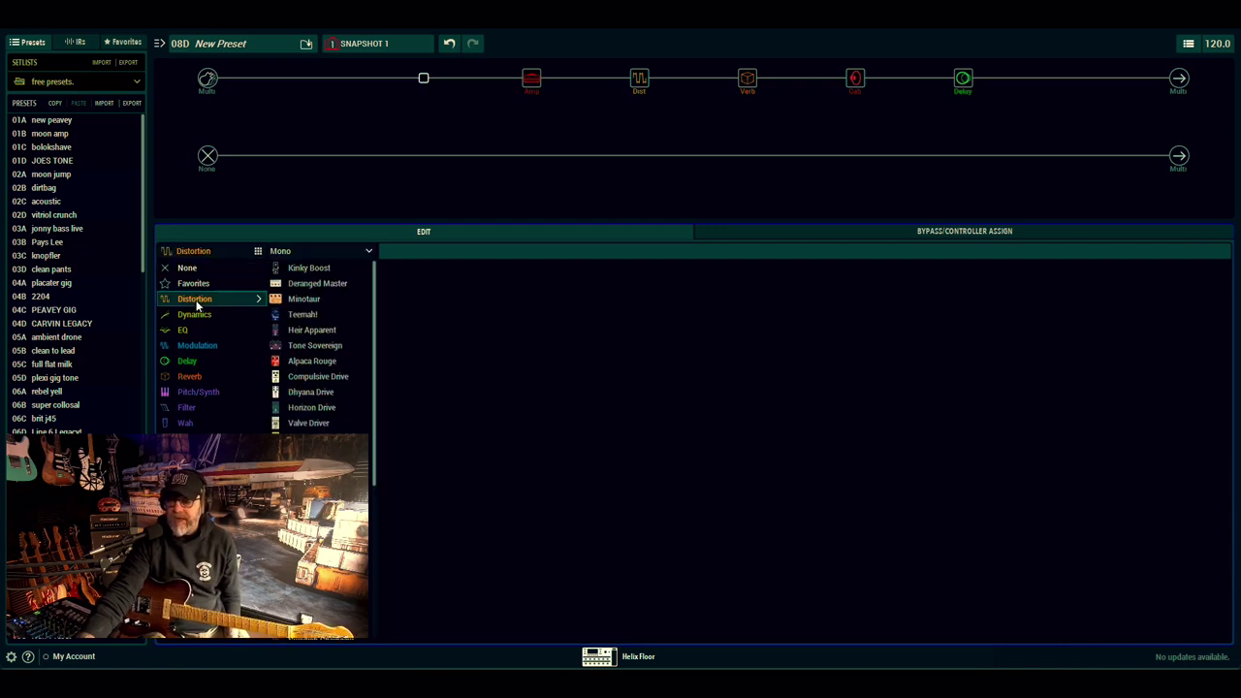
left_click(335, 275)
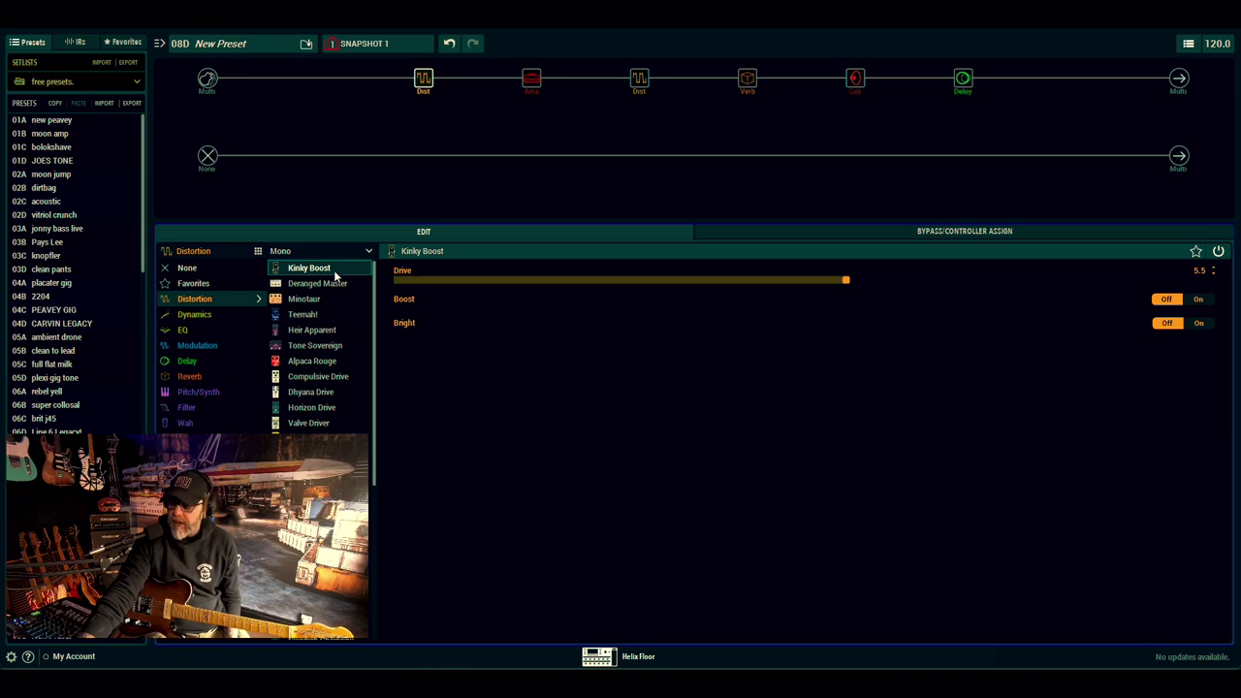
left_click(1198, 299)
left_click(1198, 324)
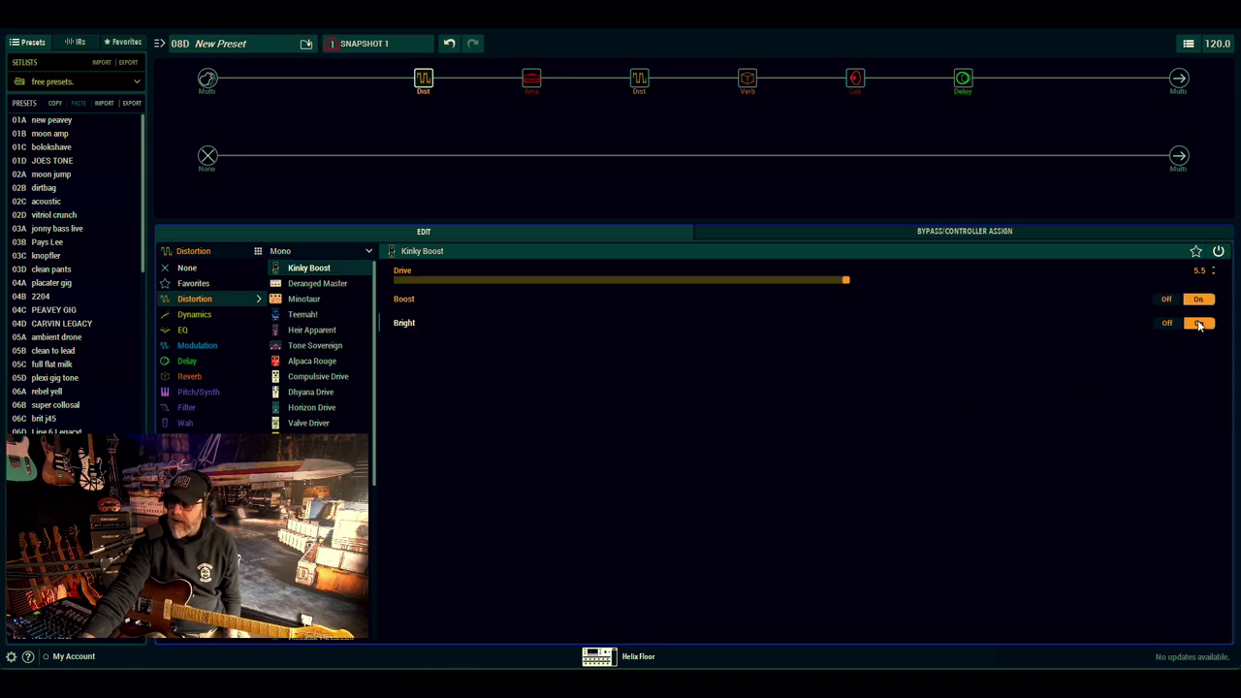
Compare the 2204 Mod amp settings with the Kinky Boost settings, ending on the boost.
left_click(534, 82)
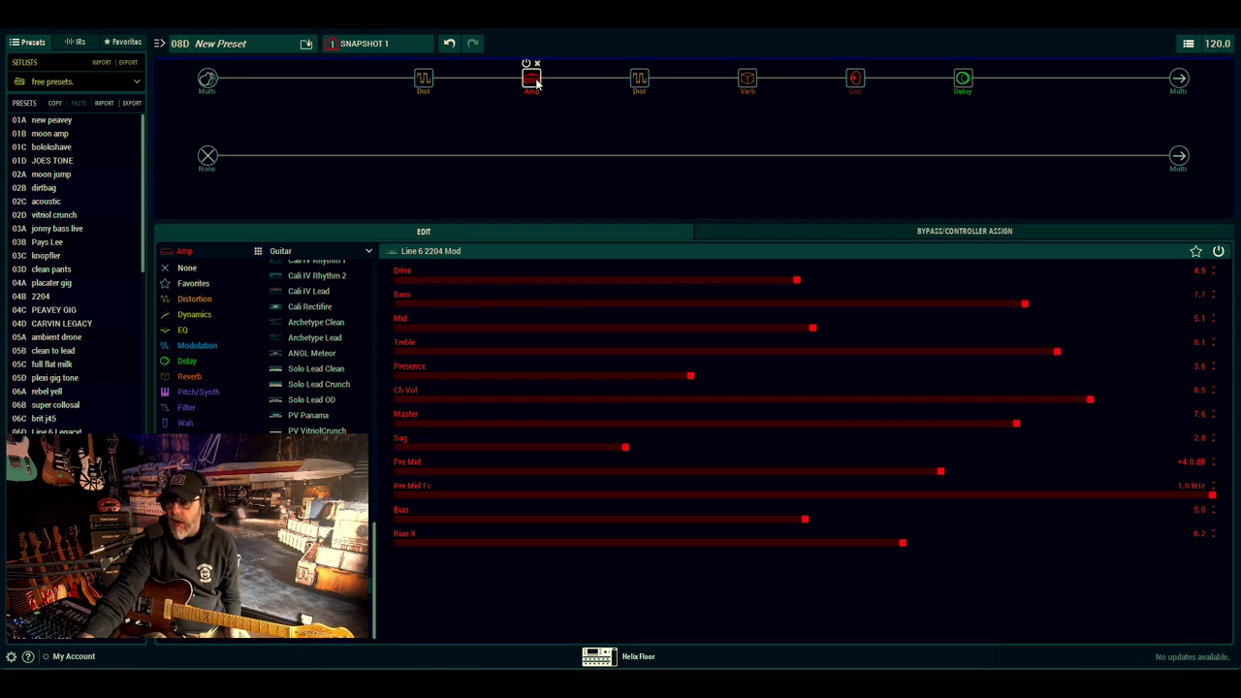
left_click(426, 83)
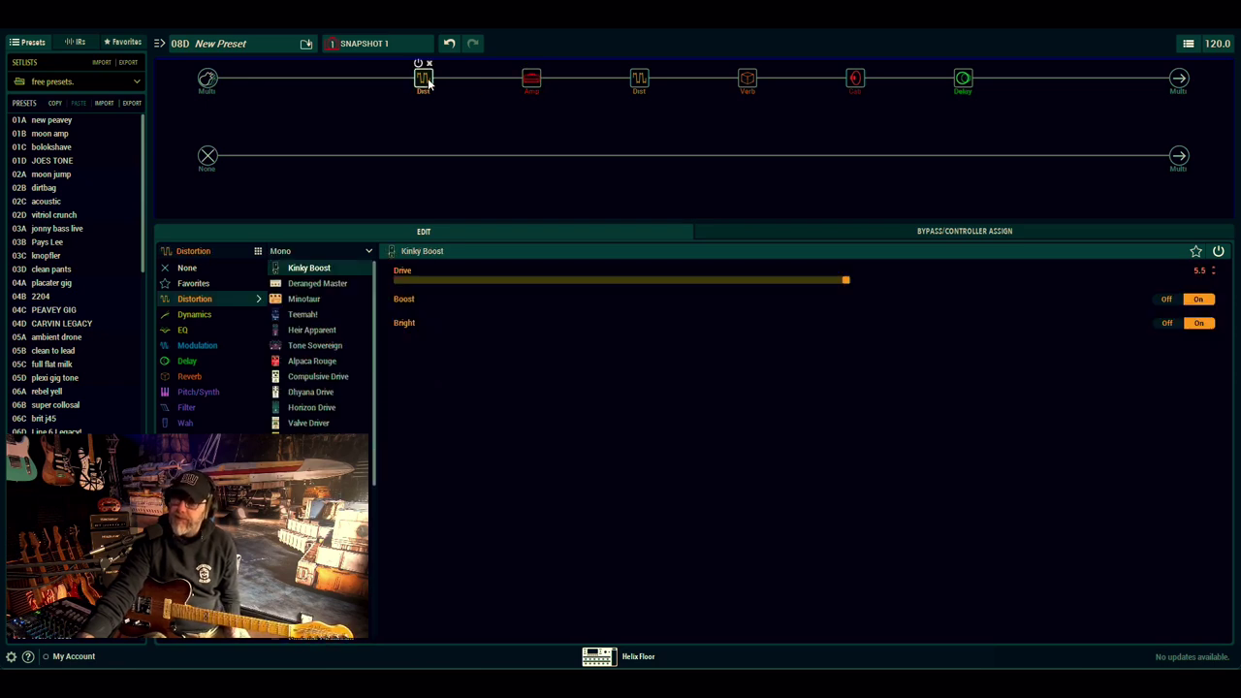
left_click(533, 81)
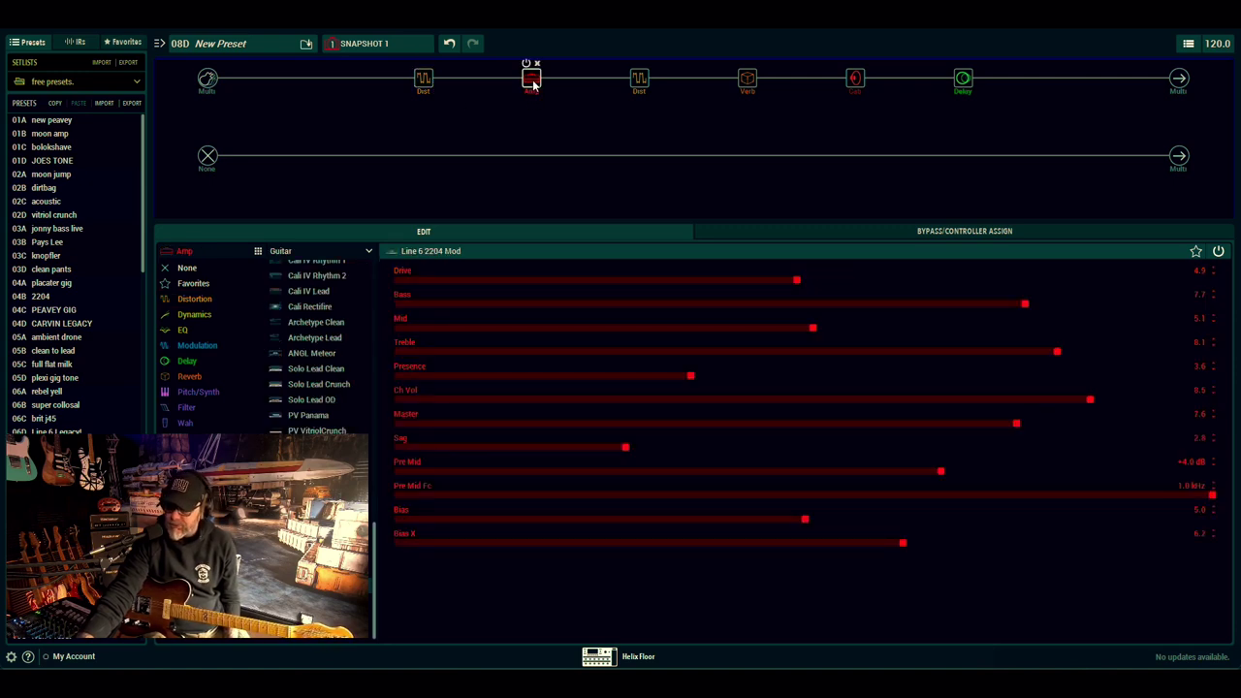
left_click(423, 81)
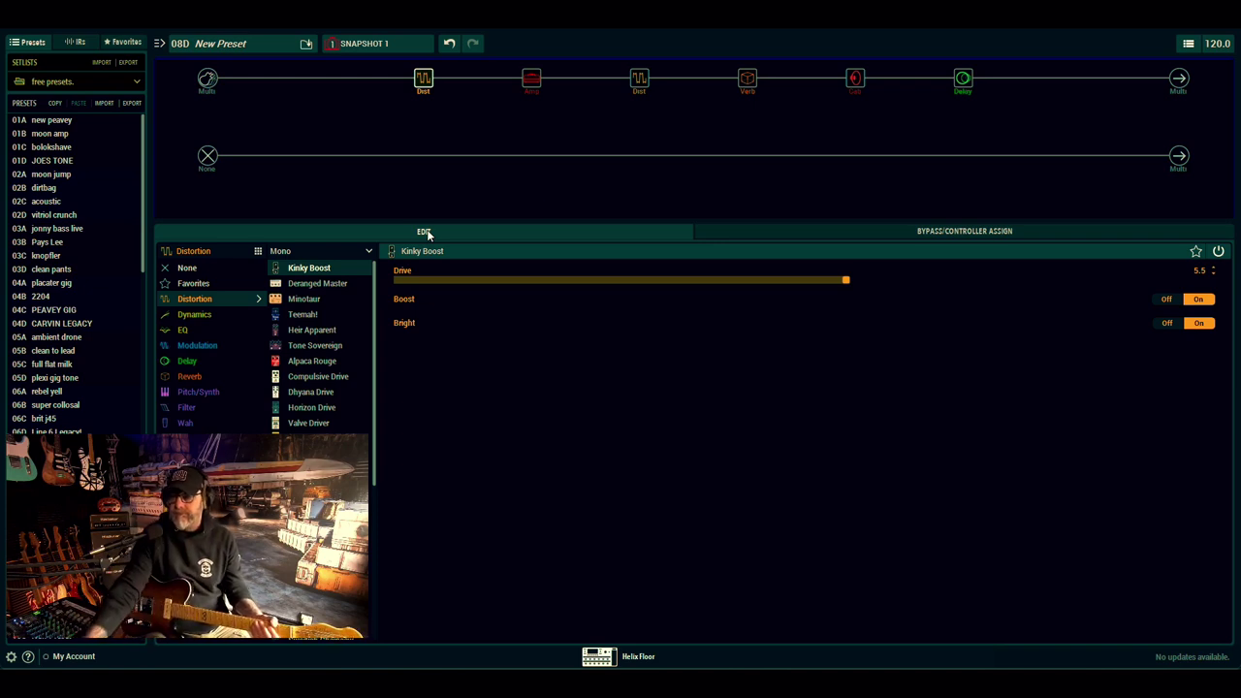
Audition Tone Sovereign, Heir Apparent, Teemah!, Compulsive, Horizon, Dhyana, Top Secret OD and other drives.
left_click(337, 352)
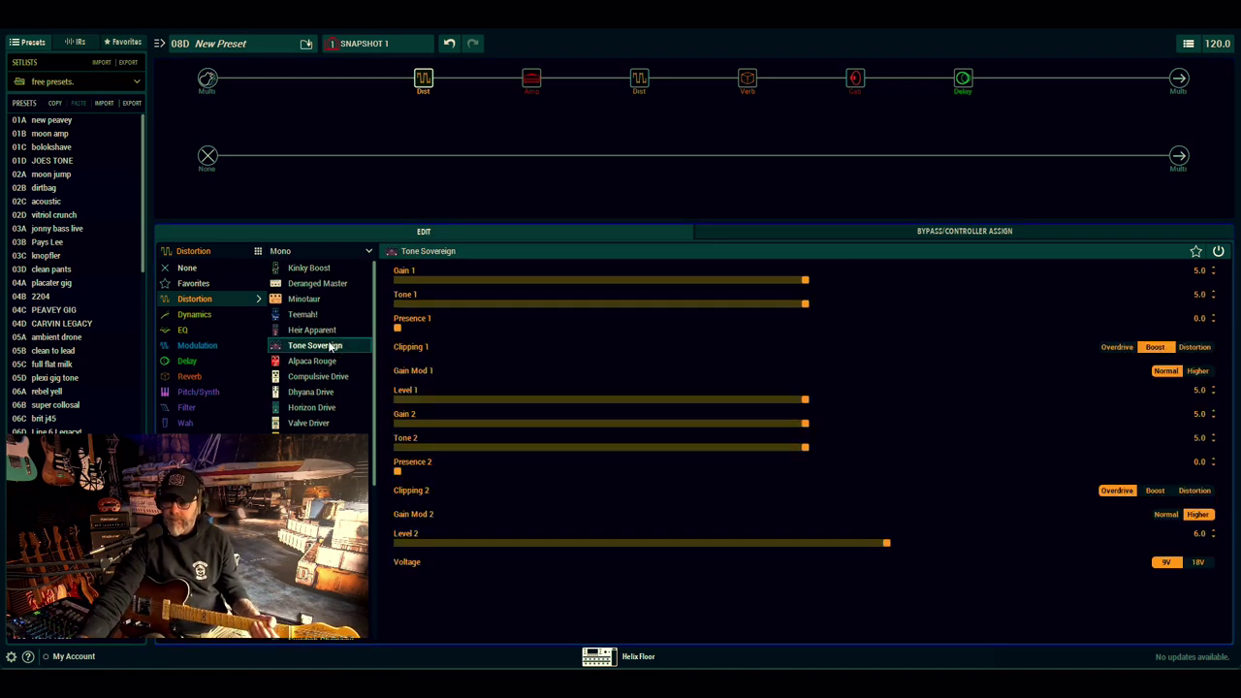
left_click(324, 334)
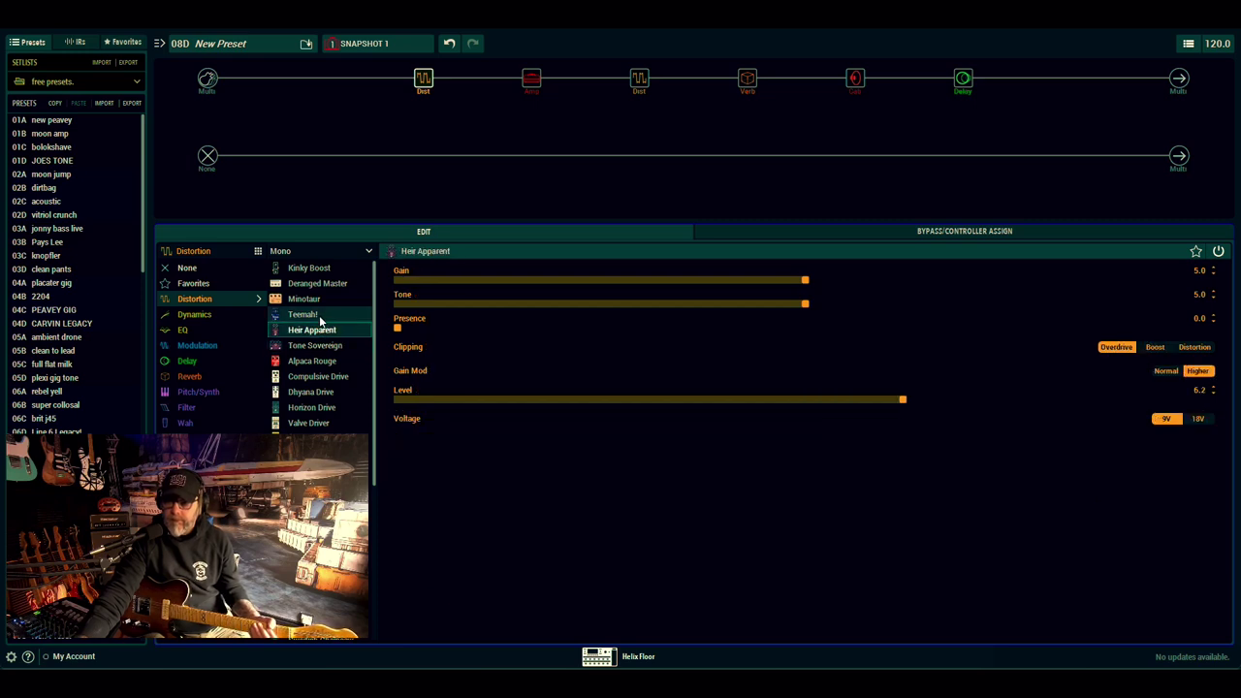
left_click(322, 316)
left_click(318, 378)
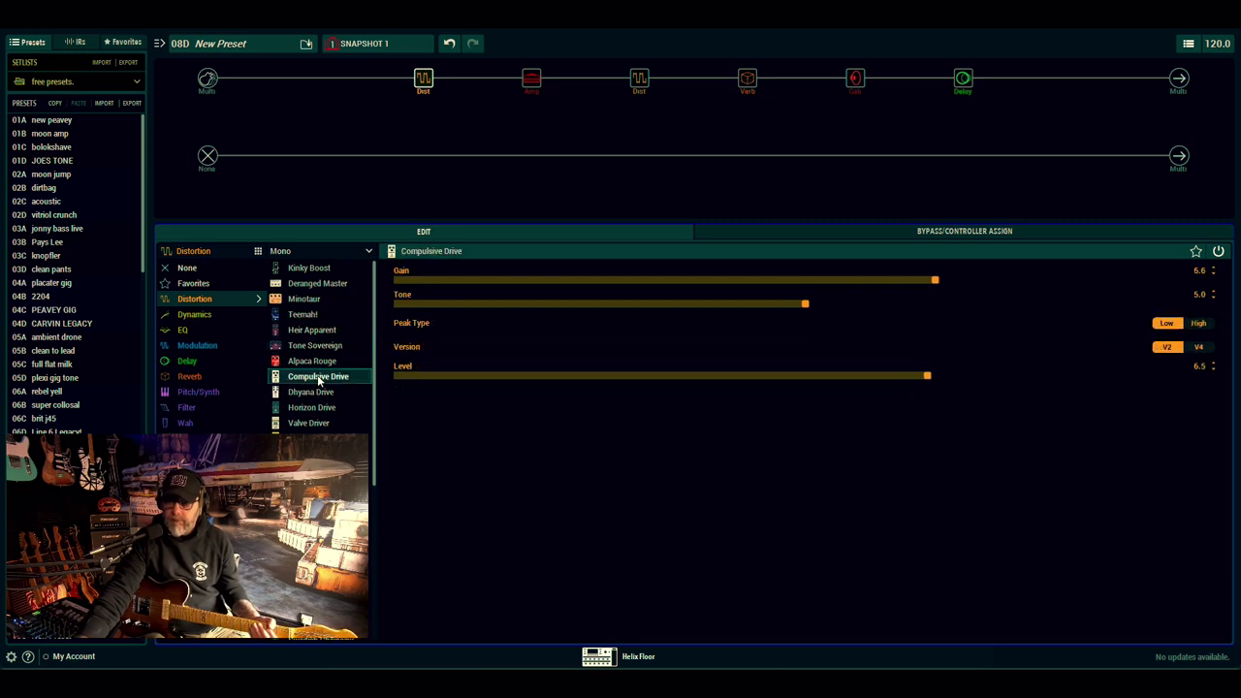
left_click(319, 408)
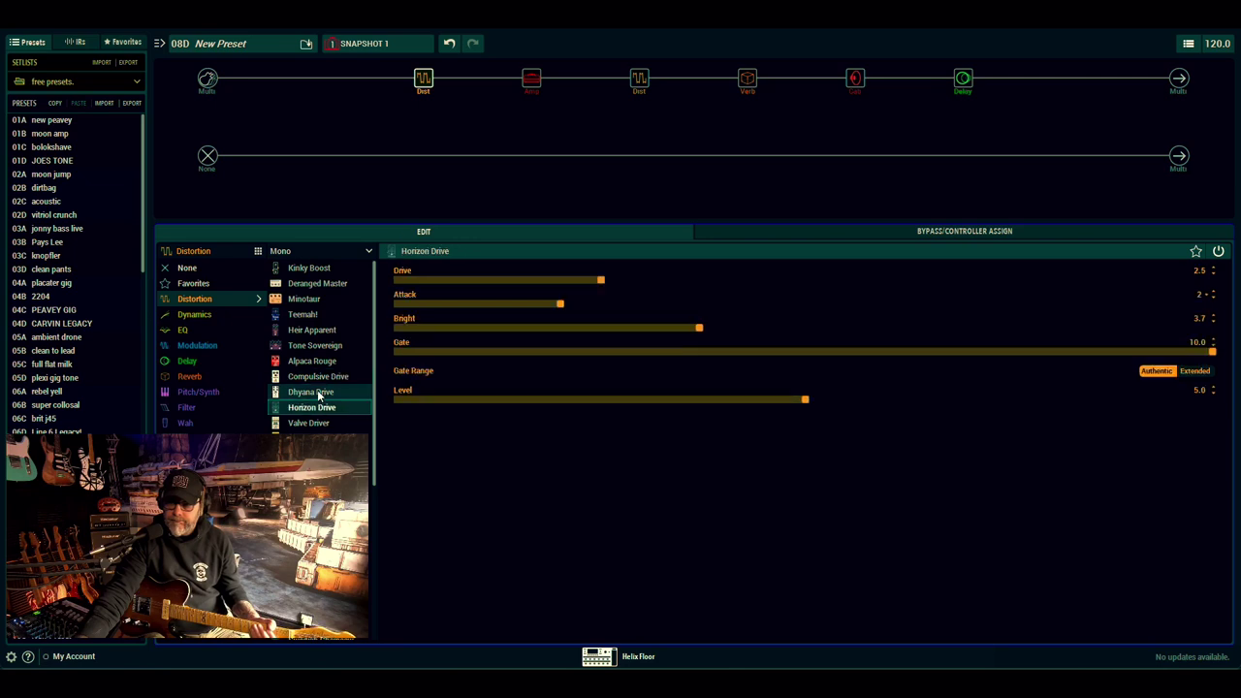
left_click(318, 393)
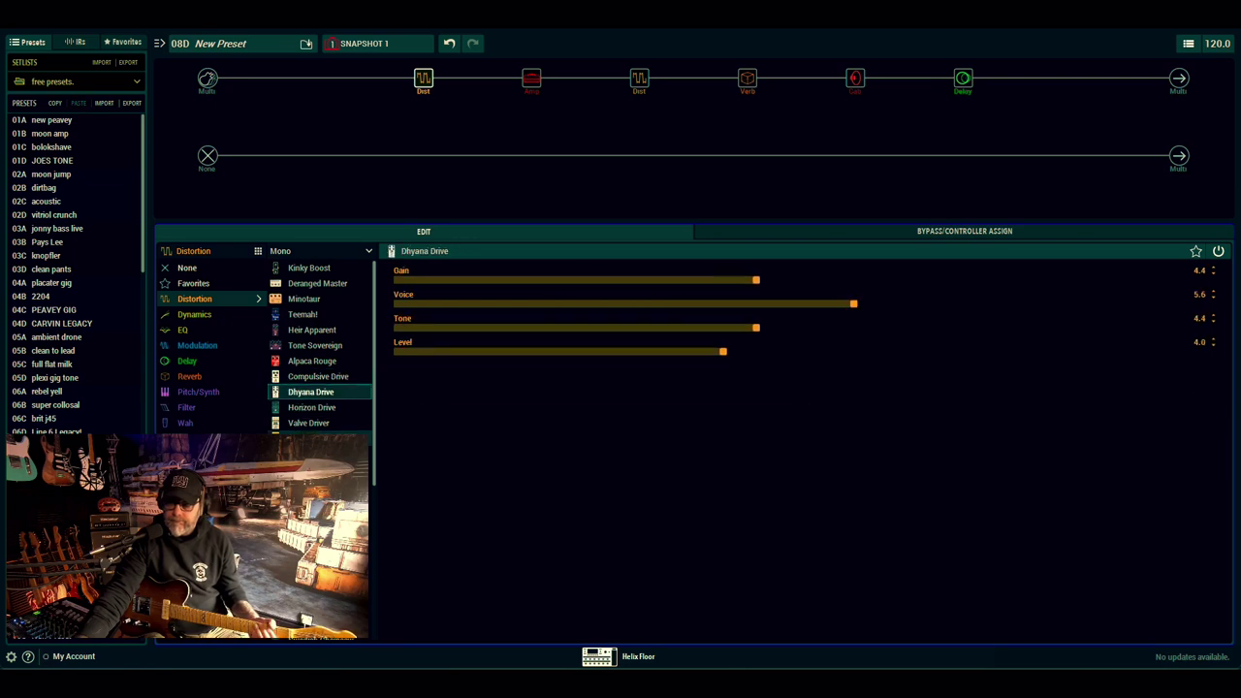
left_click(315, 438)
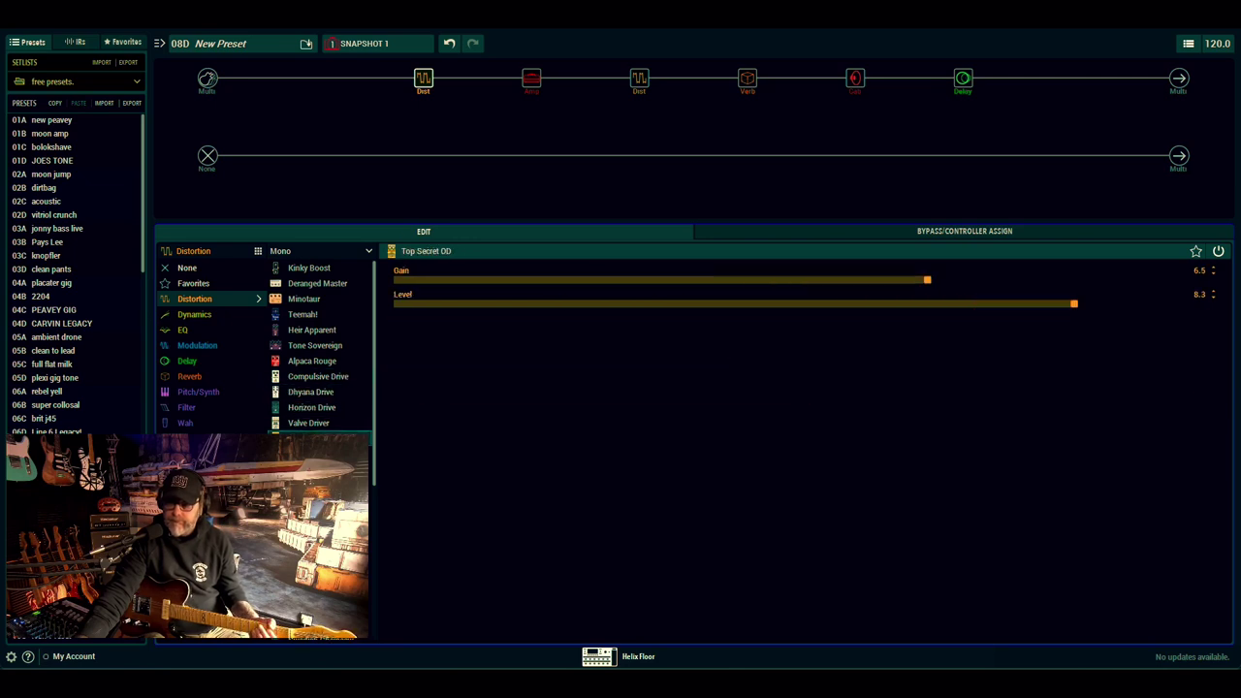
key("Down")
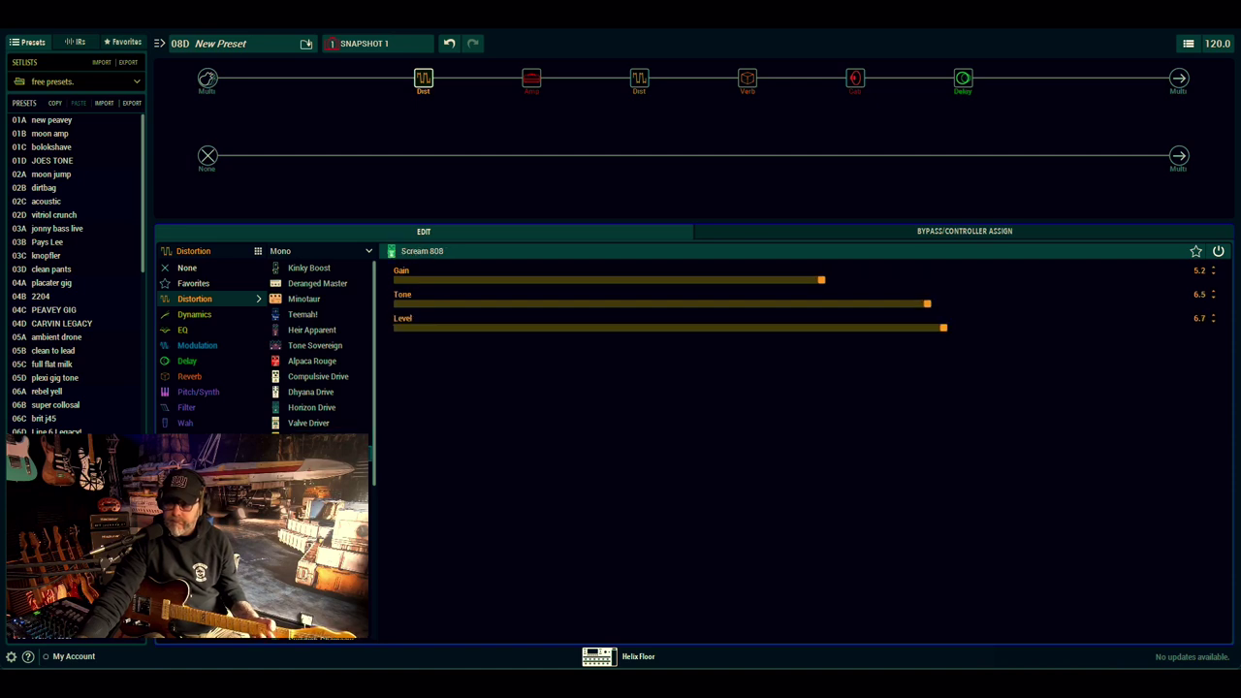
key("Down")
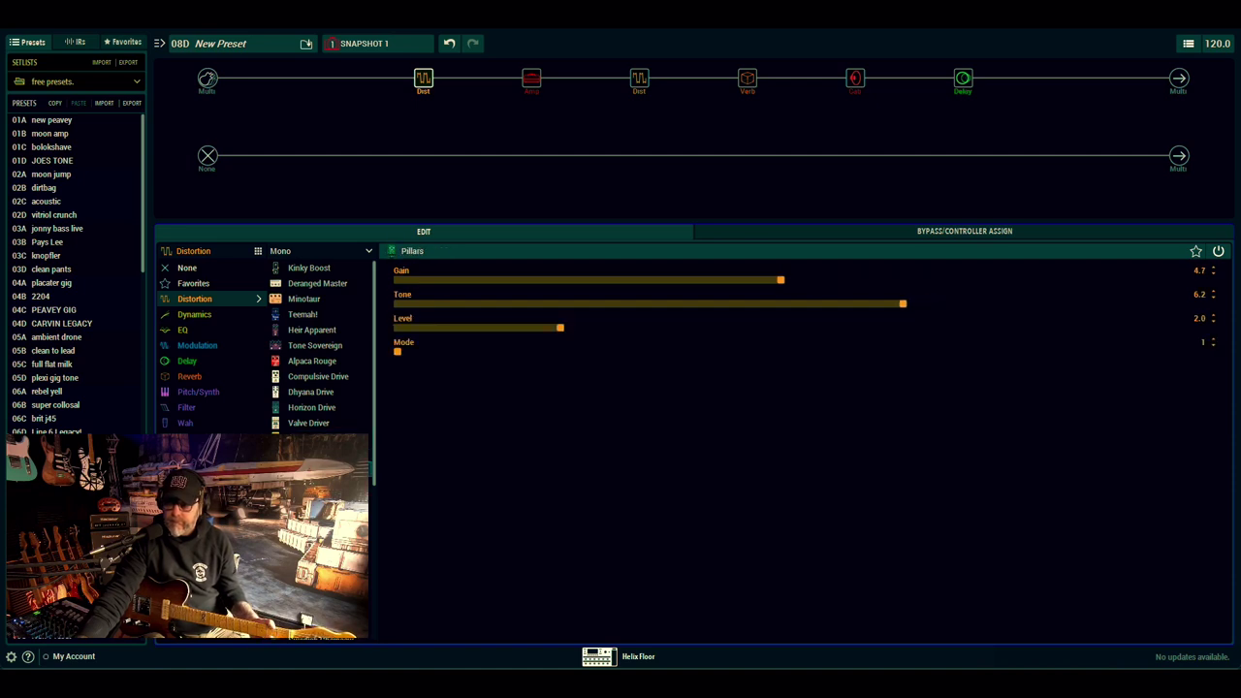
left_click(314, 346)
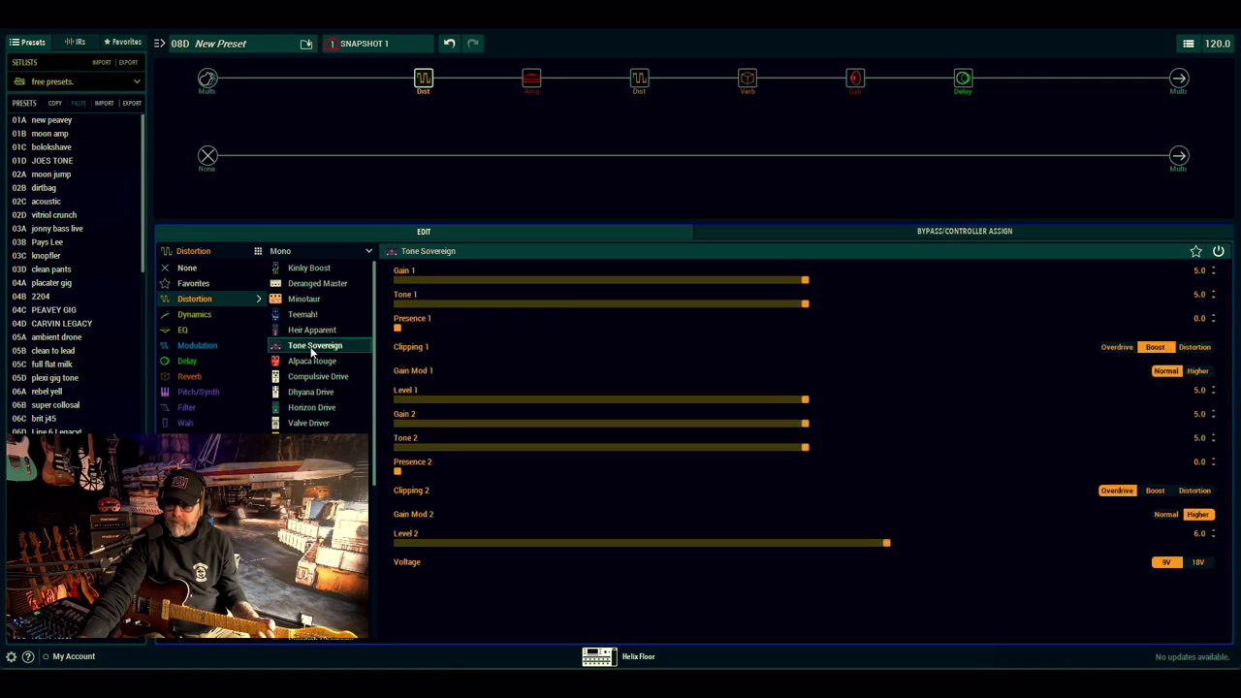
left_click(315, 332)
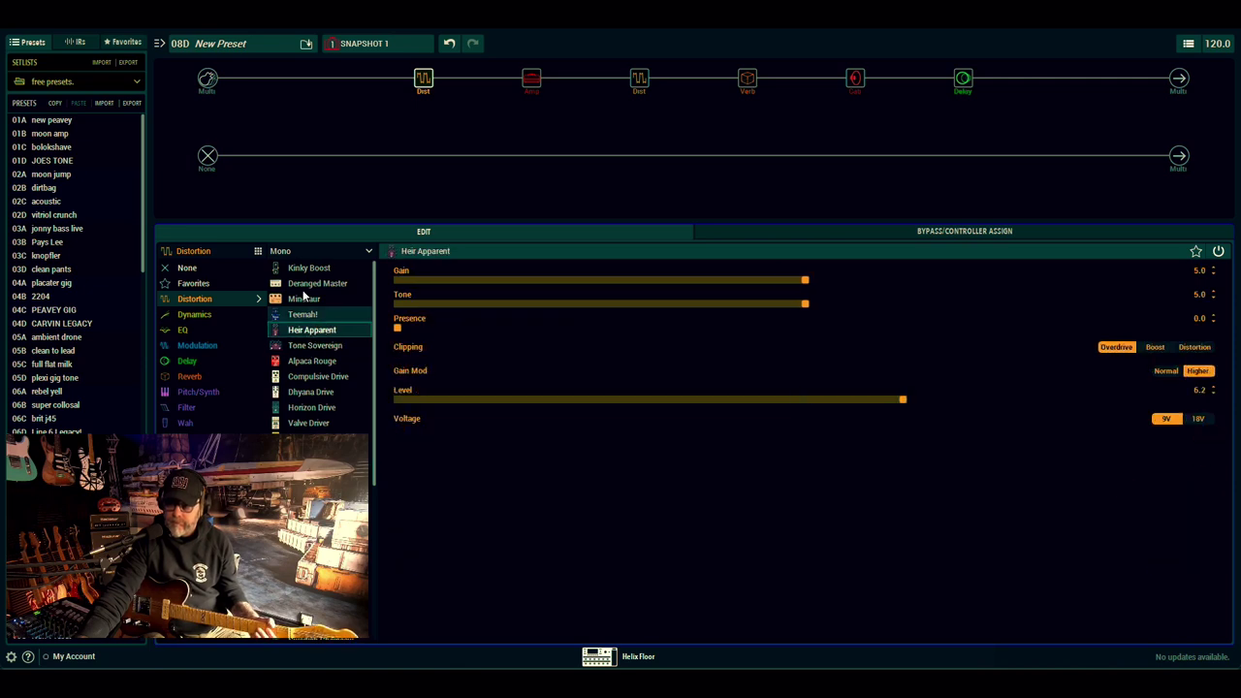
left_click(304, 287)
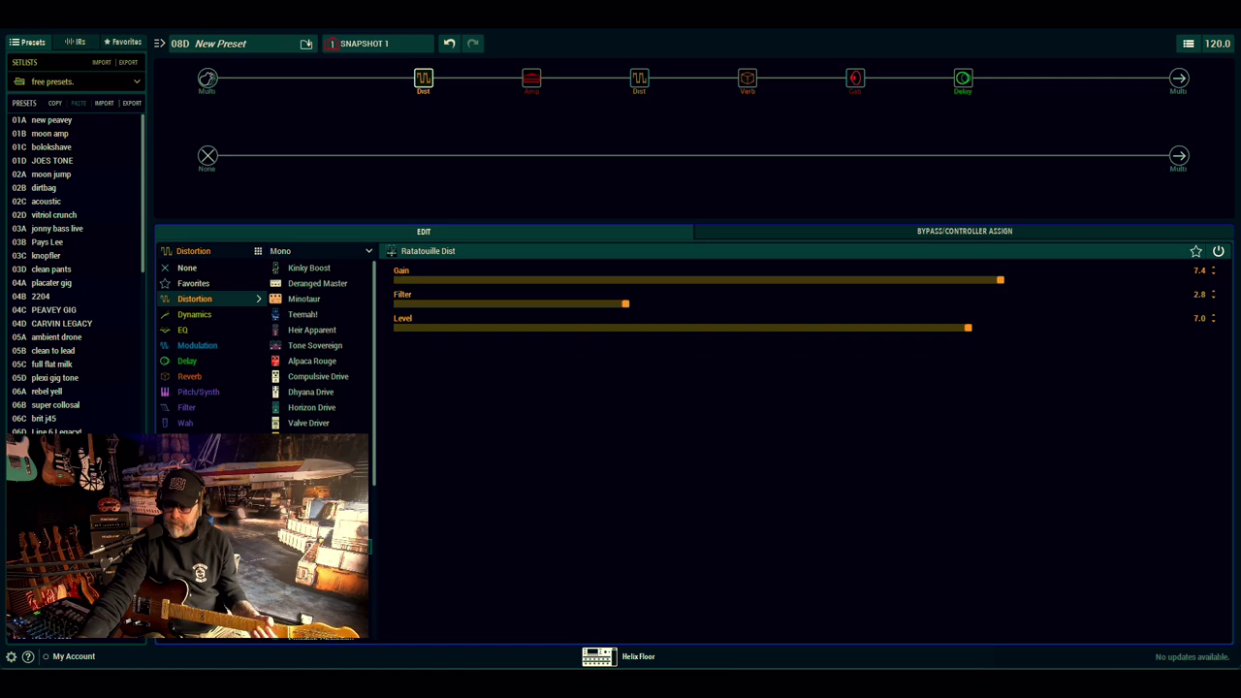
Swap the drive slot back to Kinky Boost and switch Boost and Bright on.
left_click(322, 275)
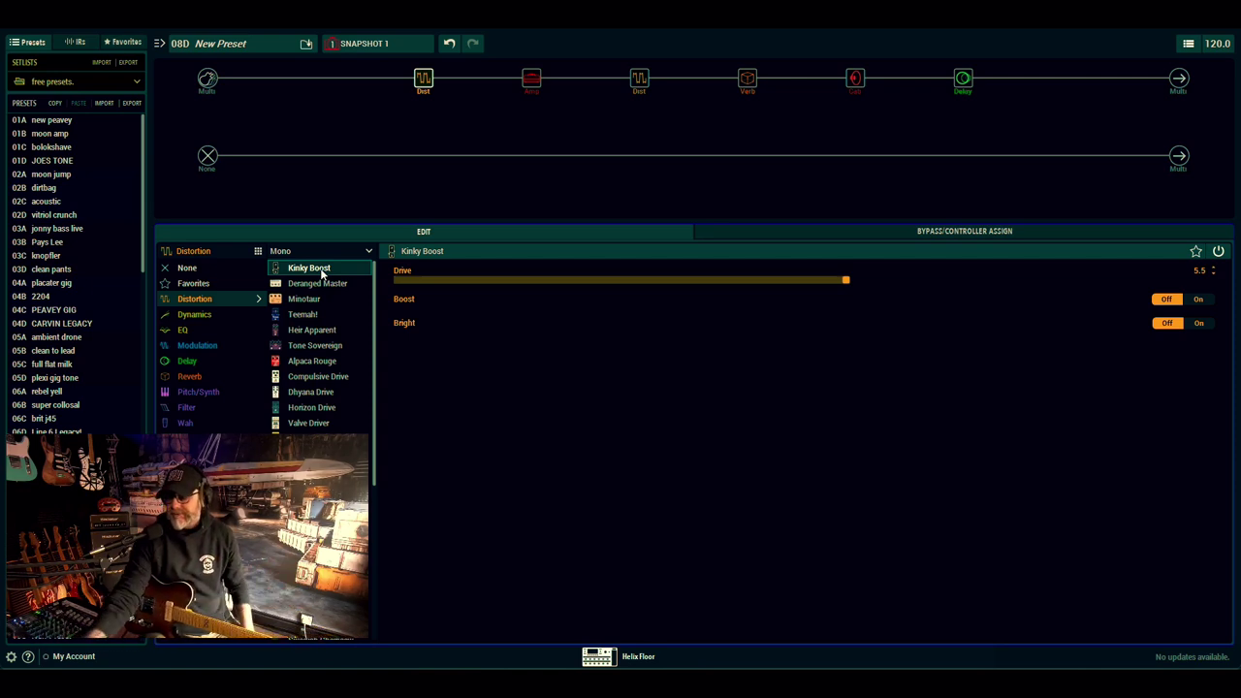
left_click(1201, 300)
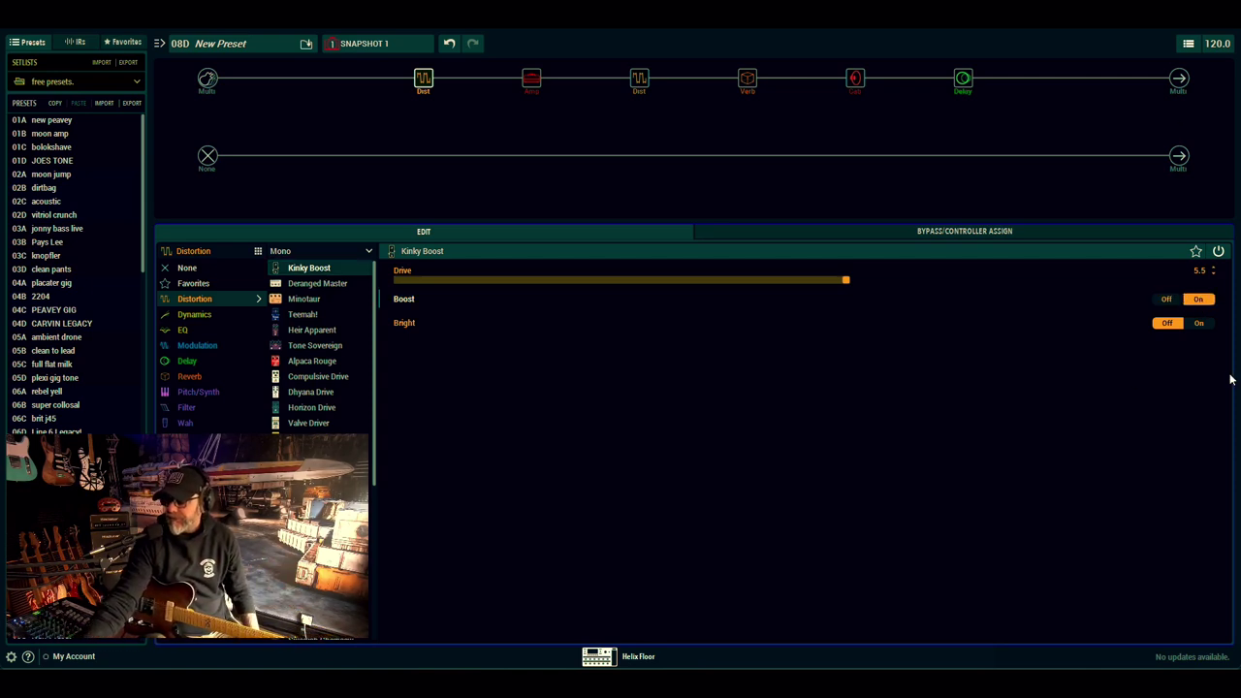
left_click(1202, 323)
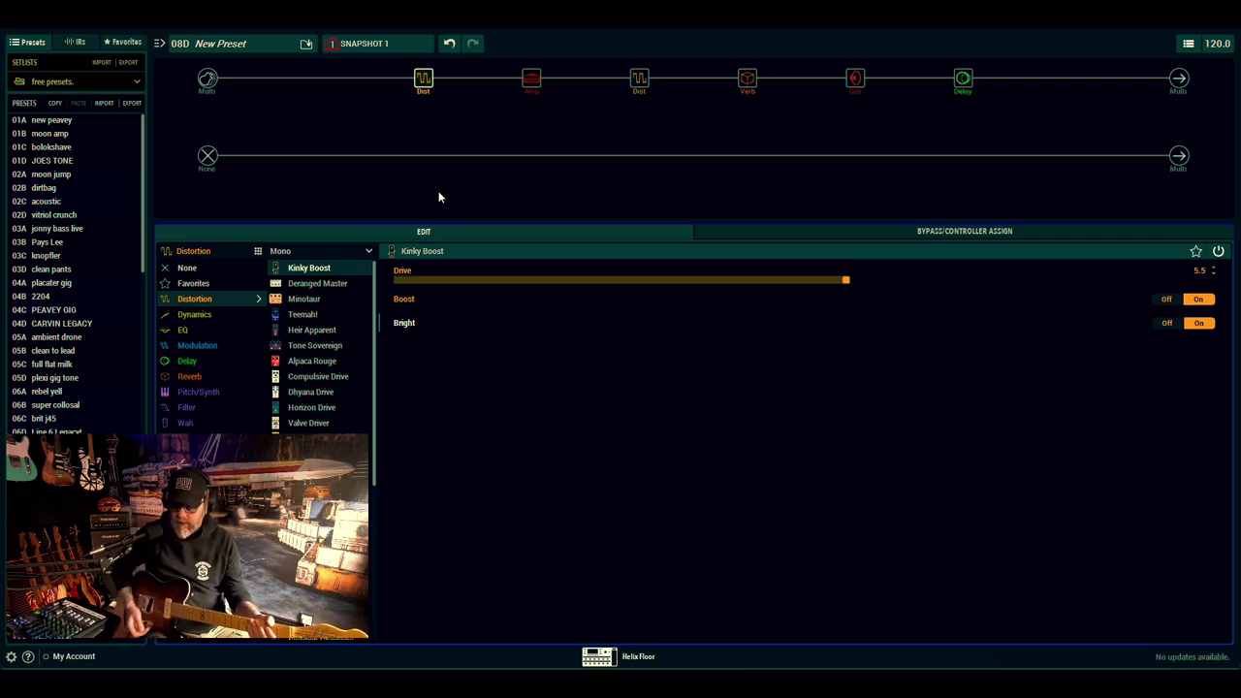
Set the 2204 Mod amp's Sag to 3.0 and nudge Master up to 7.8.
left_click(536, 83)
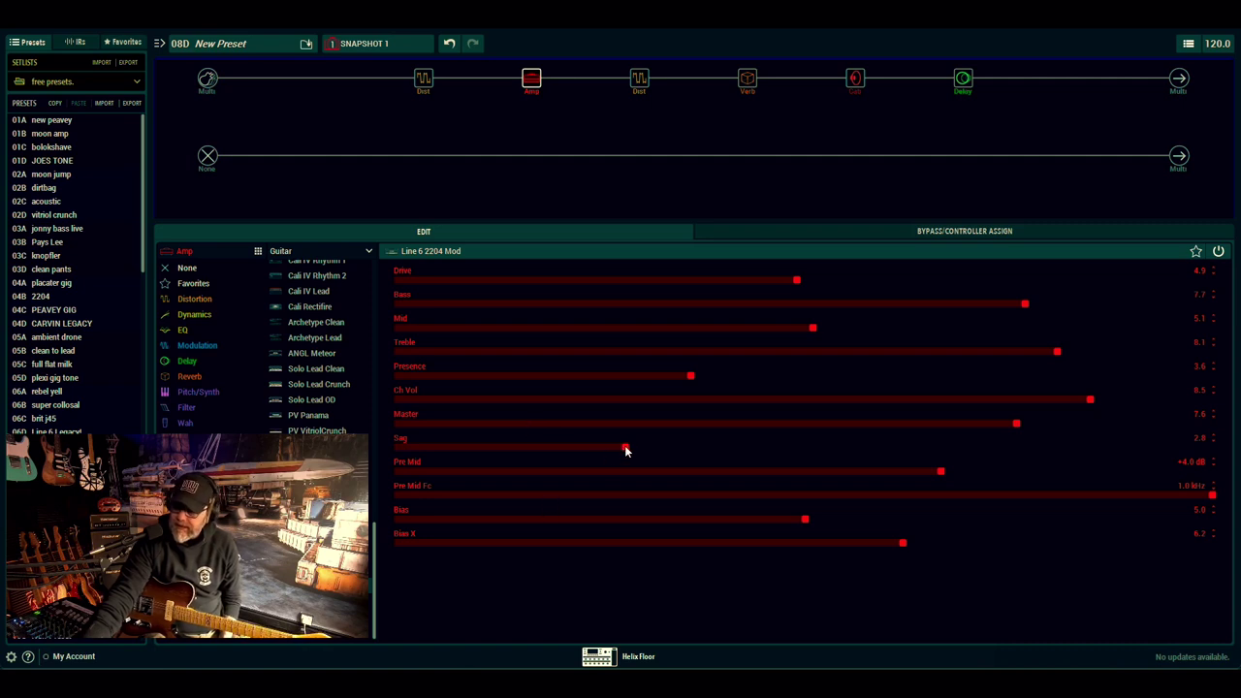
left_click_drag(625, 448, 641, 449)
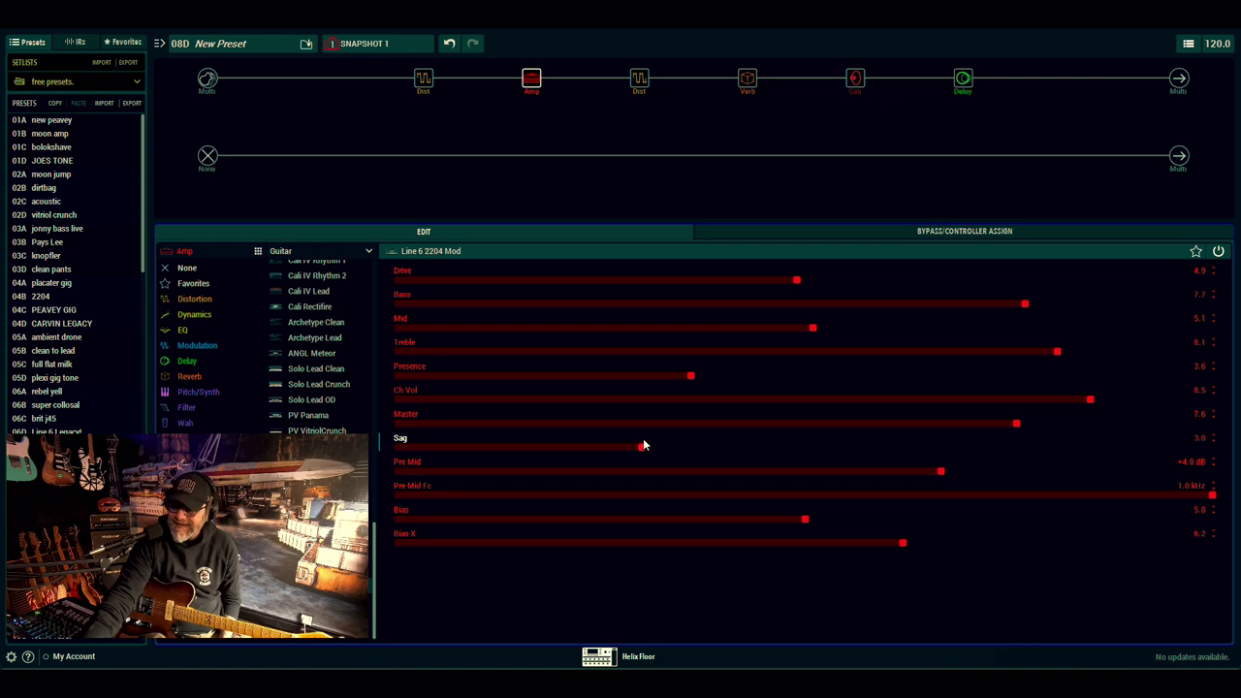
left_click(1213, 412)
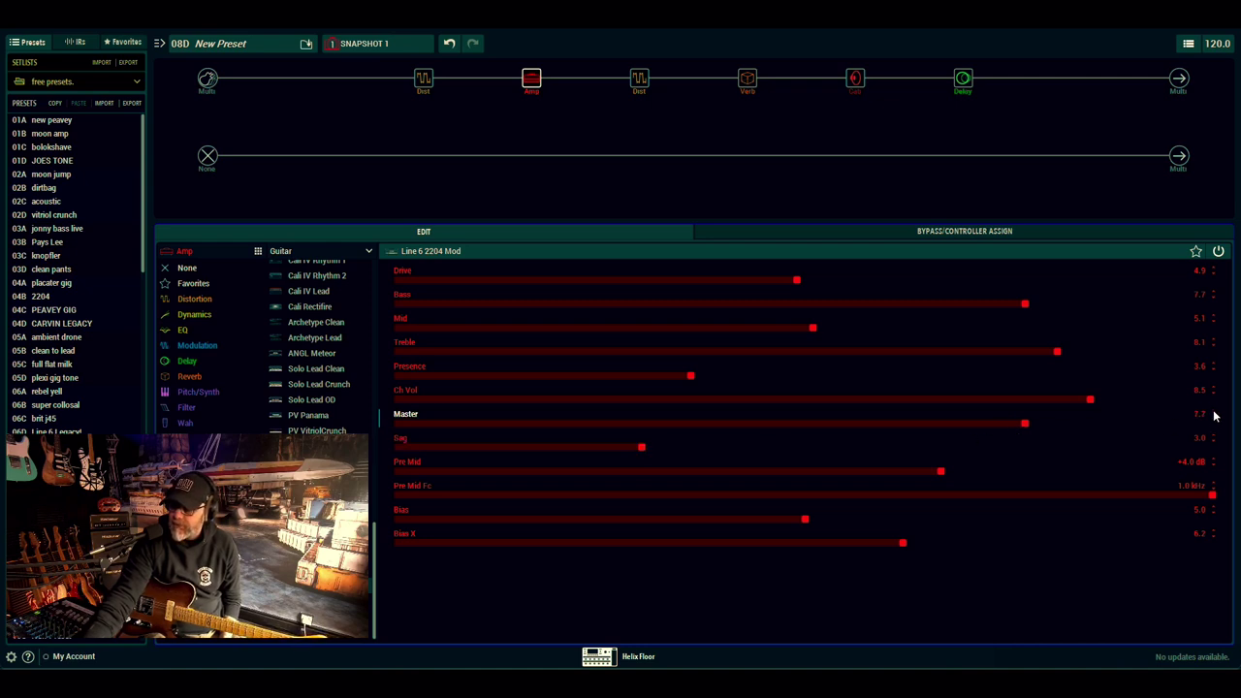
left_click(1213, 413)
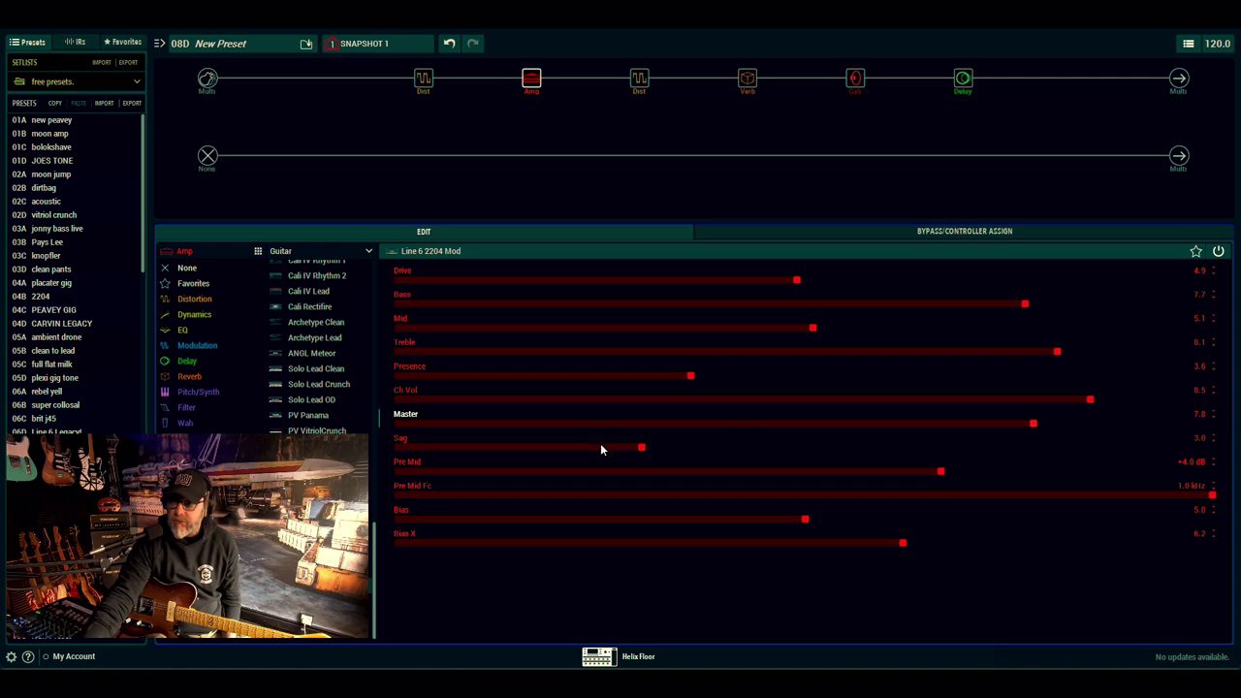
Review the Kinky Boost, reverb, cab and Ping Pong delay block settings.
left_click(639, 79)
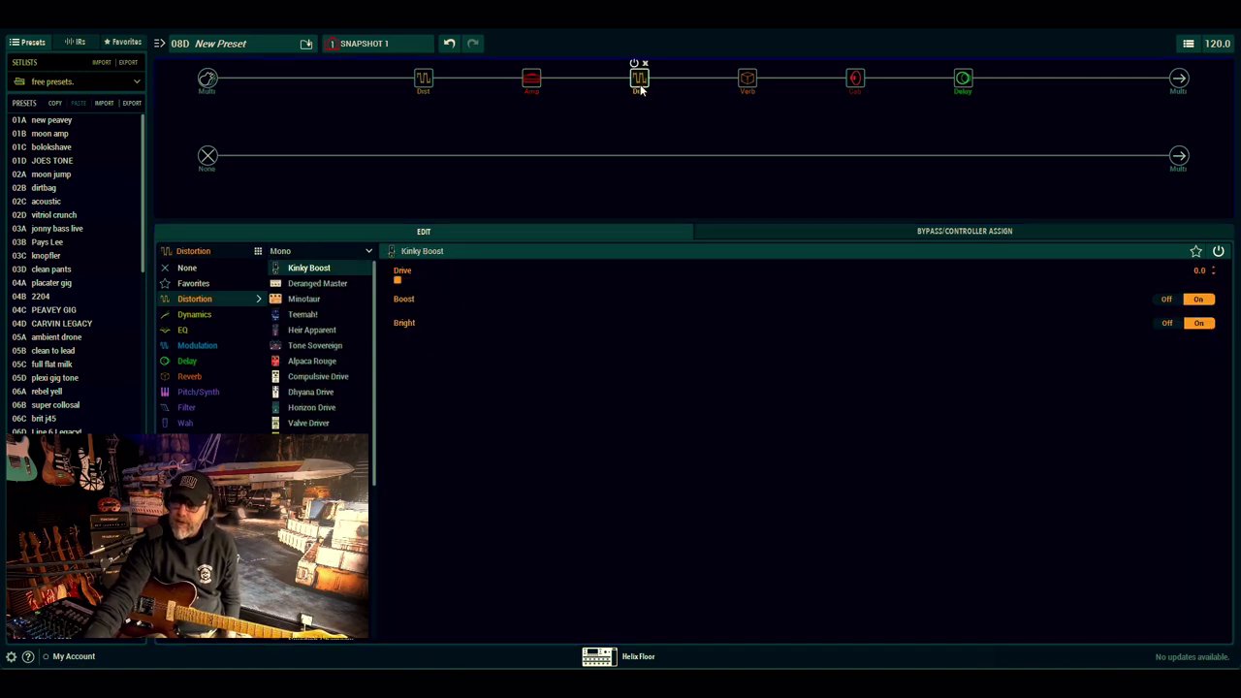
left_click(747, 79)
left_click(859, 81)
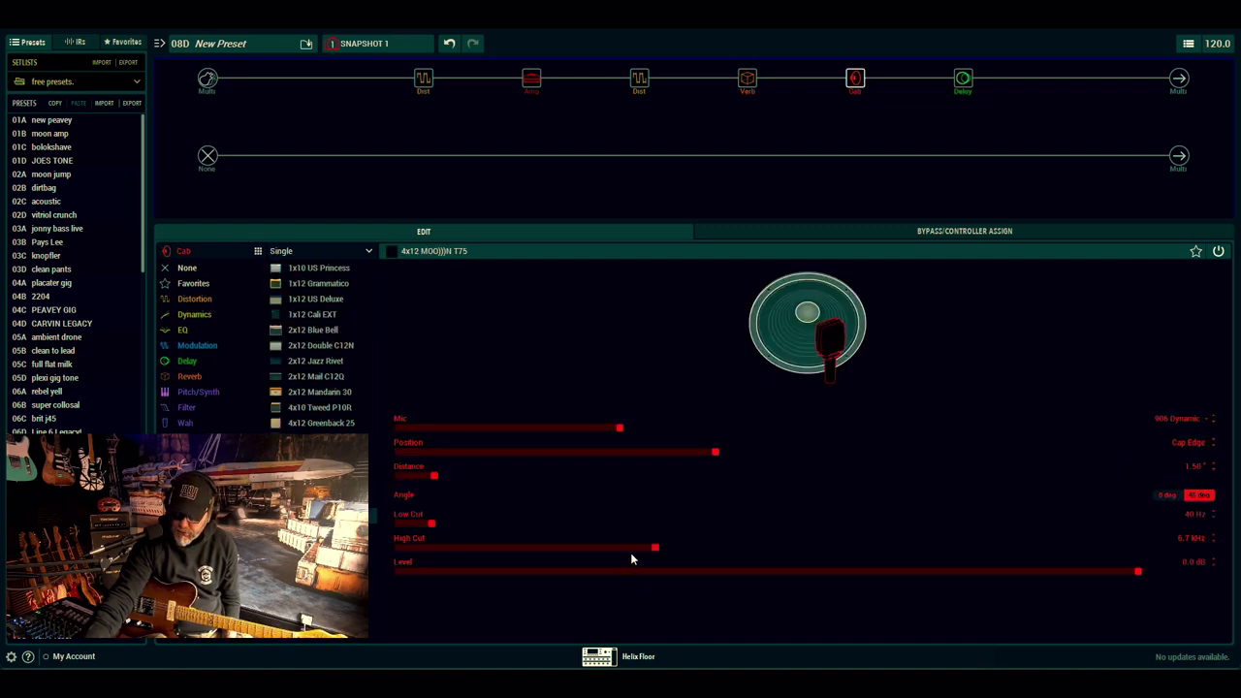
left_click(962, 79)
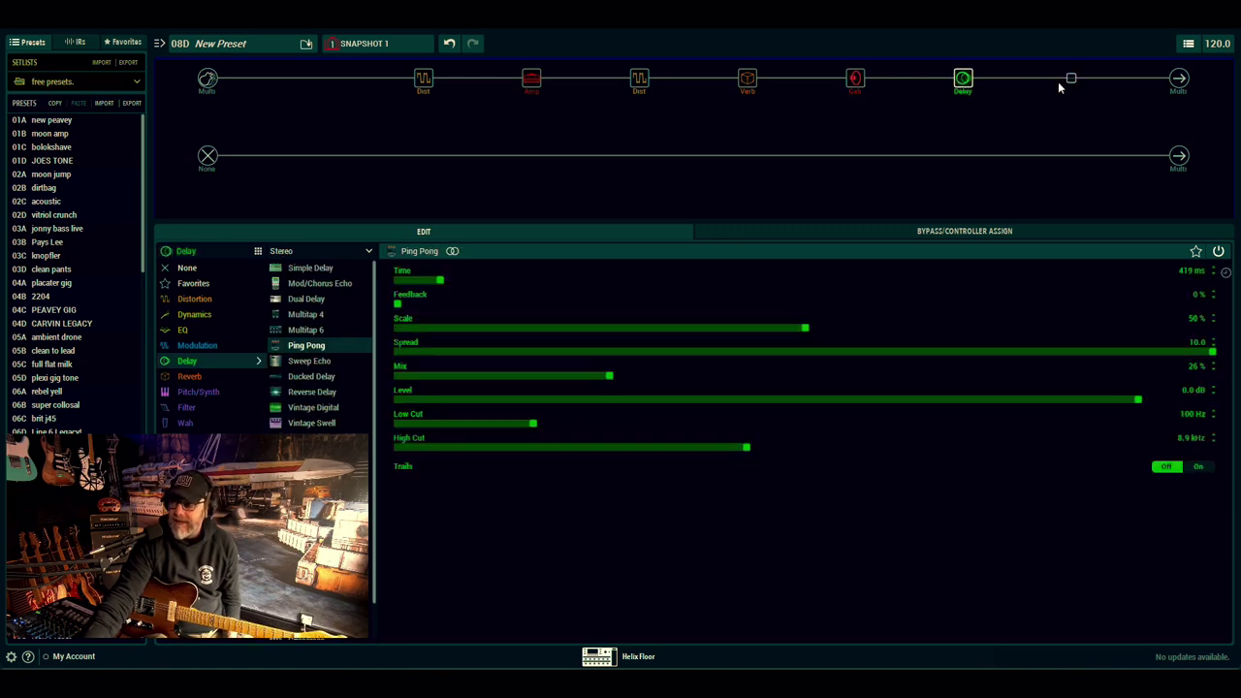
Add a Legacy Tile reverb to the empty slot after the Ping Pong delay.
left_click(1070, 80)
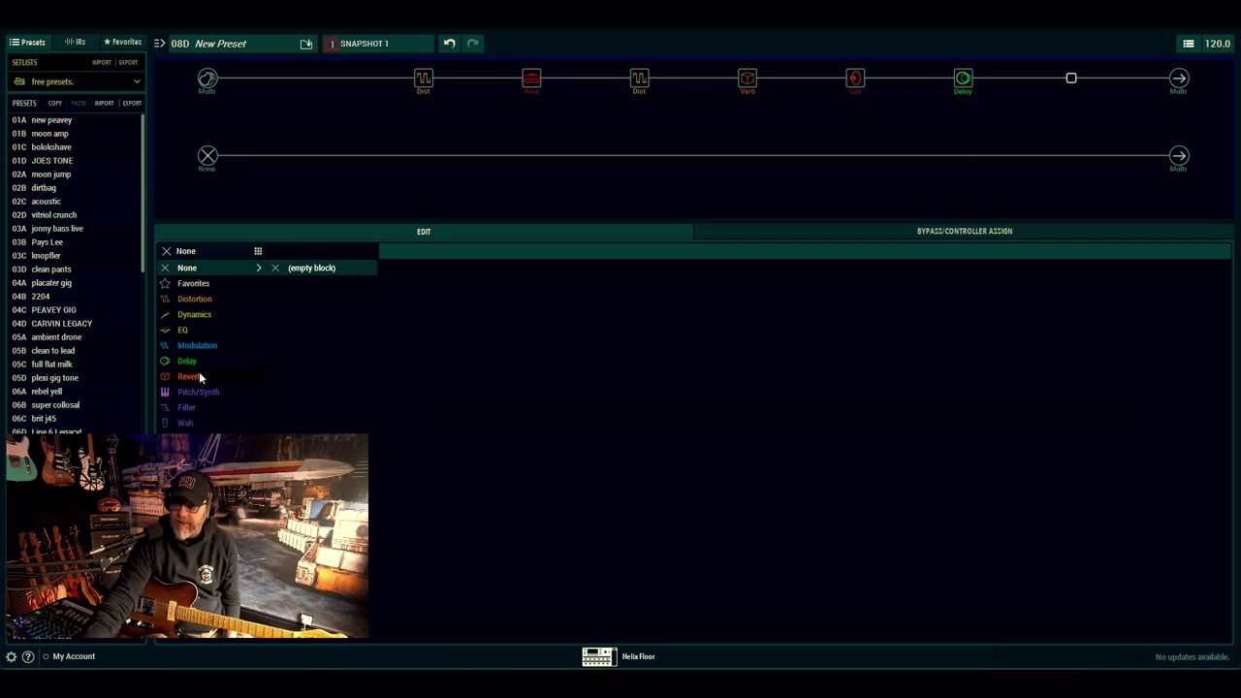
mouse_move(199, 377)
left_click(365, 252)
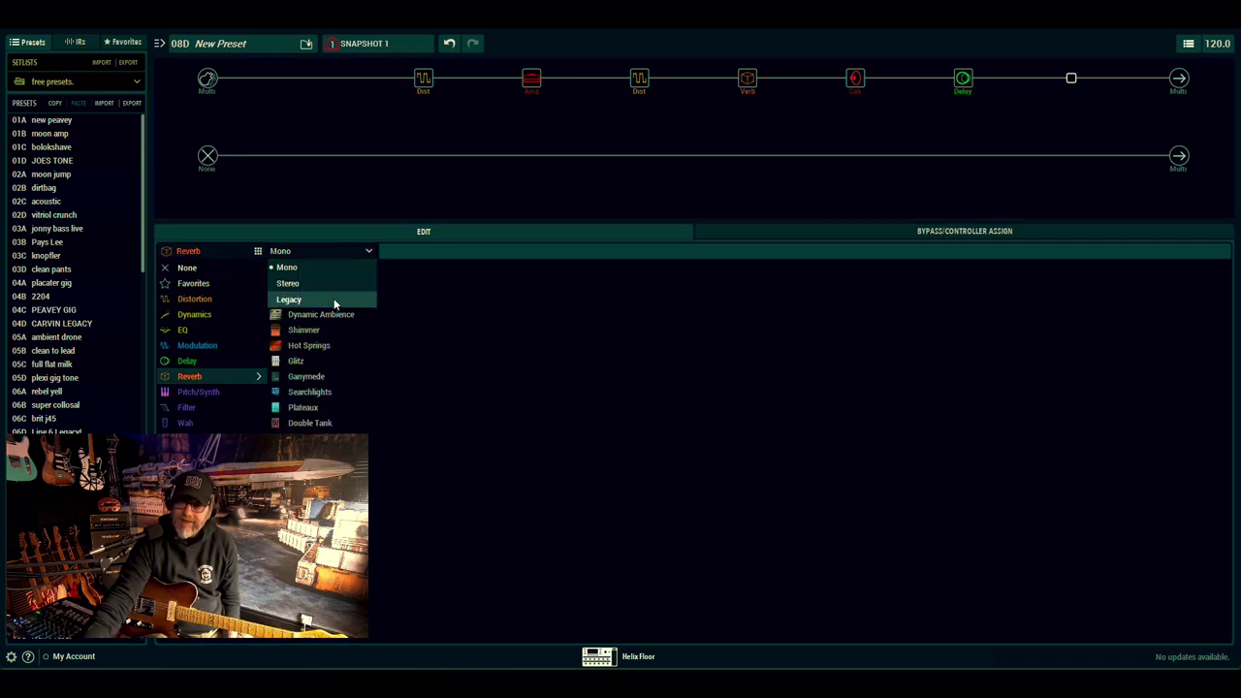
left_click(333, 298)
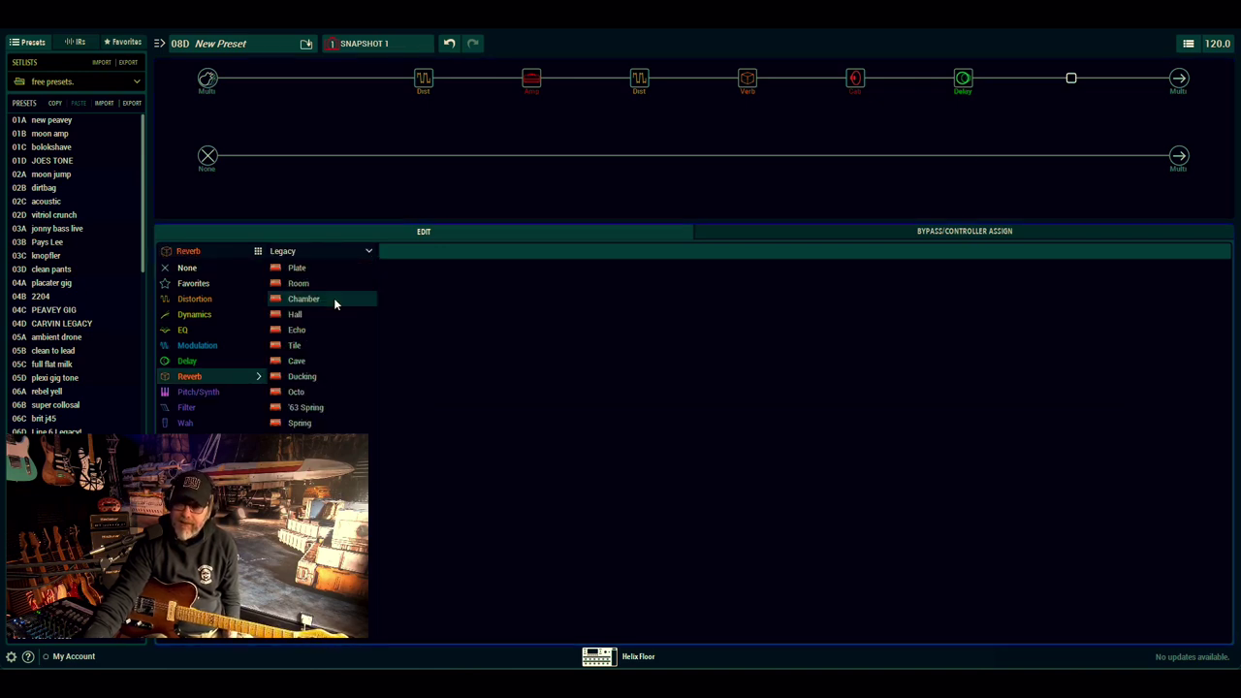
left_click(310, 345)
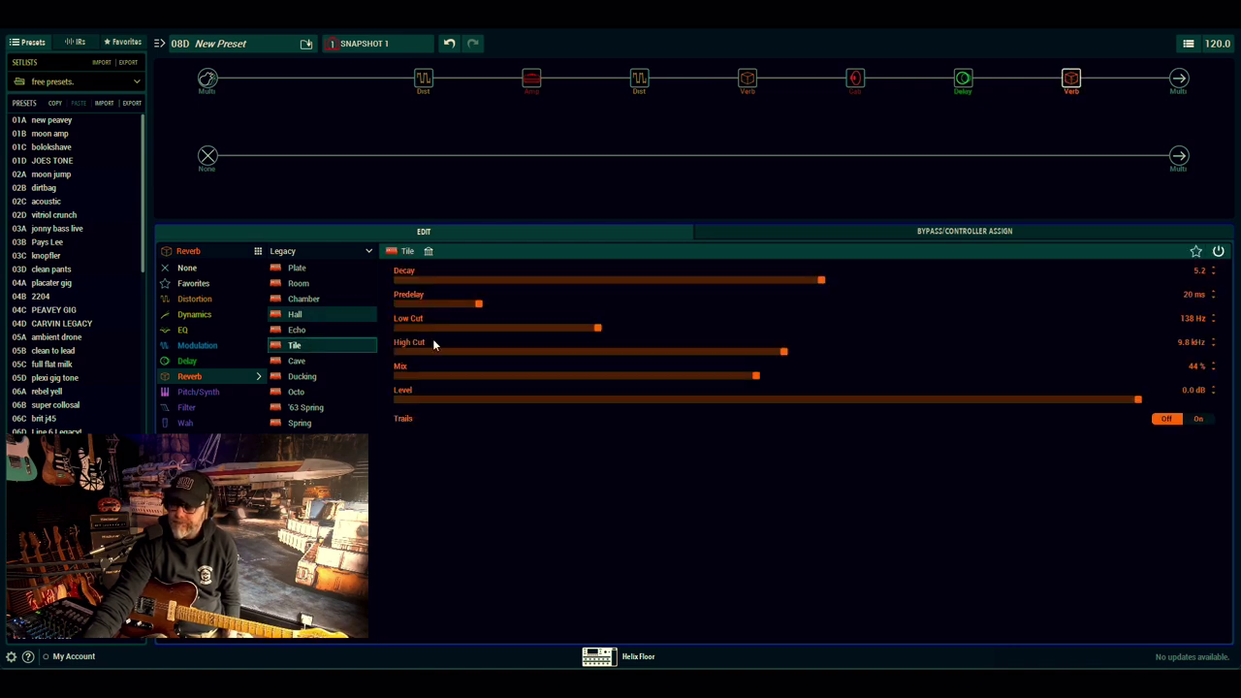
Set the Tile Predelay to 0.0 ms and Decay to 5.0, then bypass the block.
left_click_drag(407, 308, 396, 308)
left_click(1214, 275)
left_click(1214, 276)
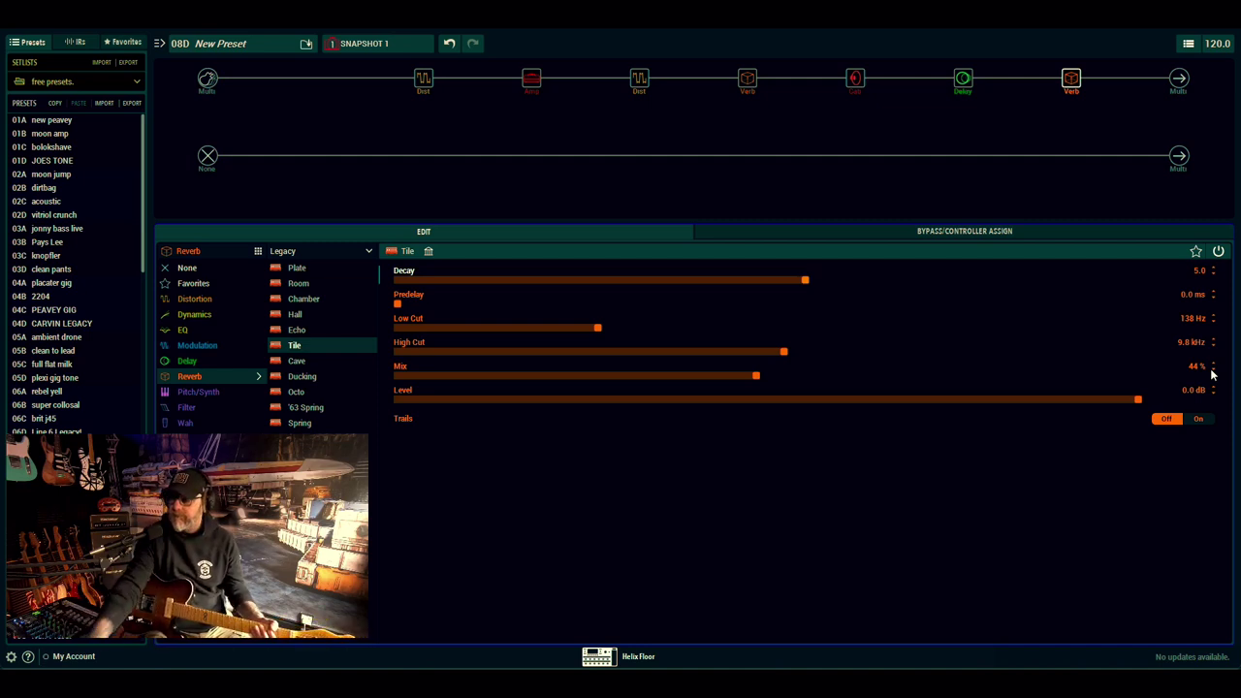
left_click(1066, 65)
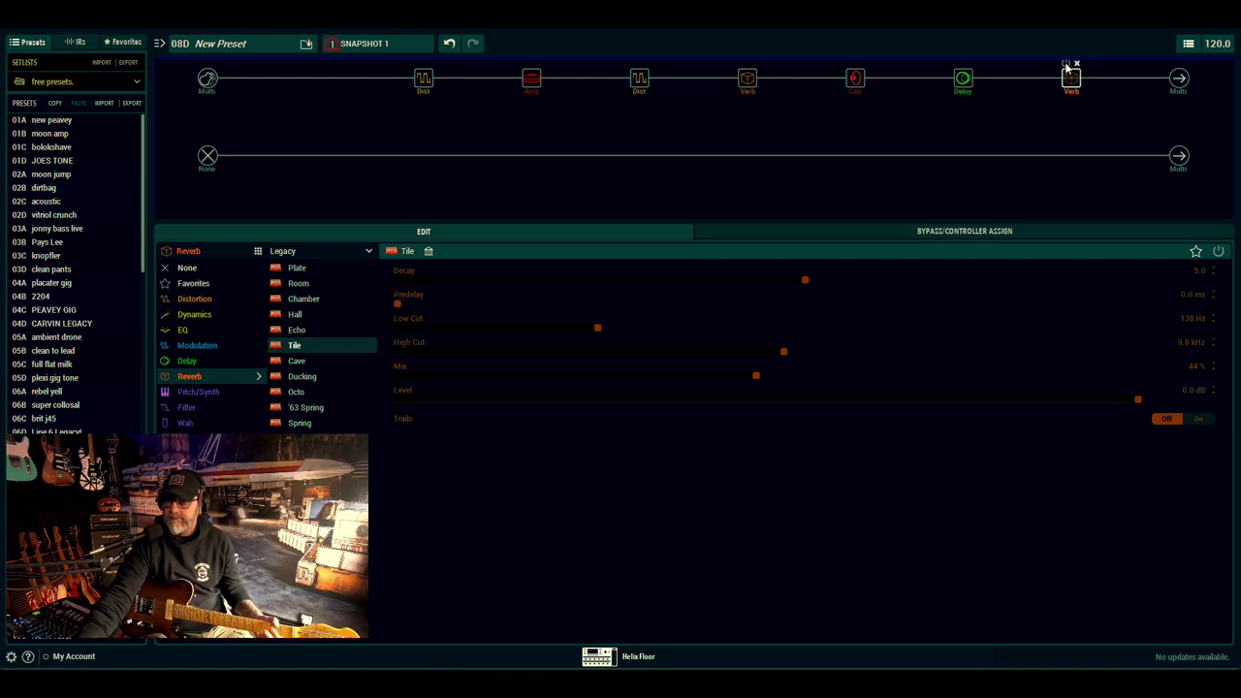
Toggle the Tile reverb on and off repeatedly to compare, ending with it enabled.
left_click(1066, 65)
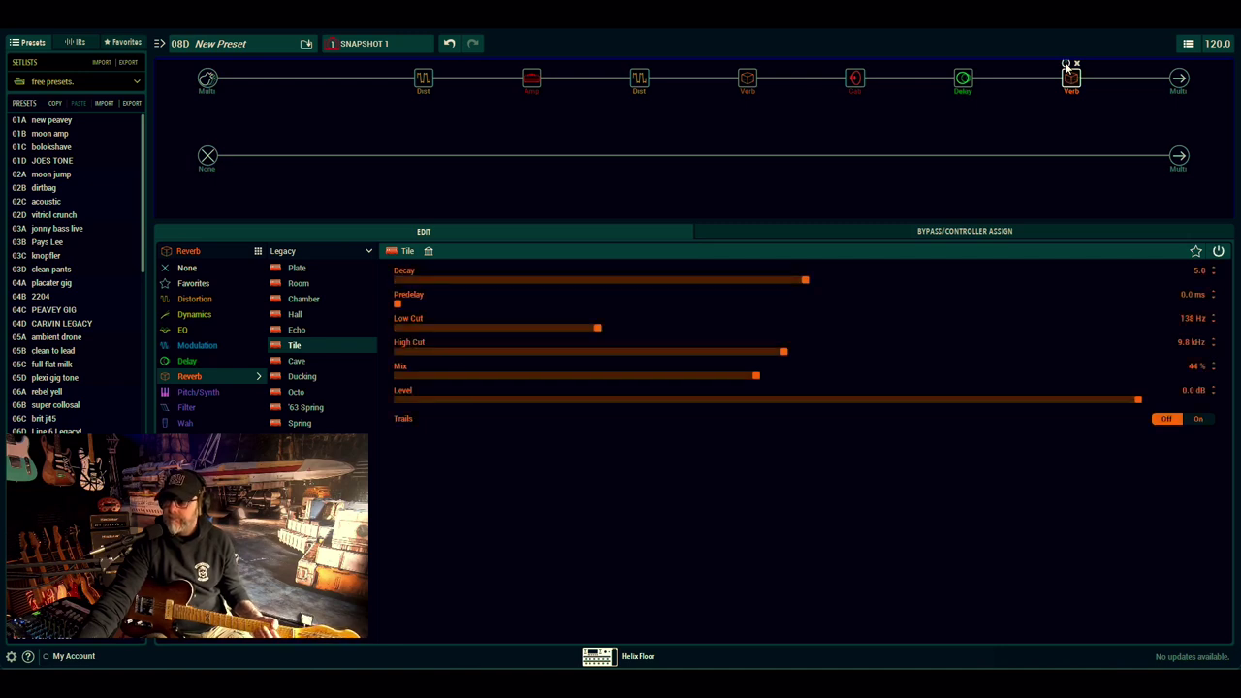
left_click(1067, 65)
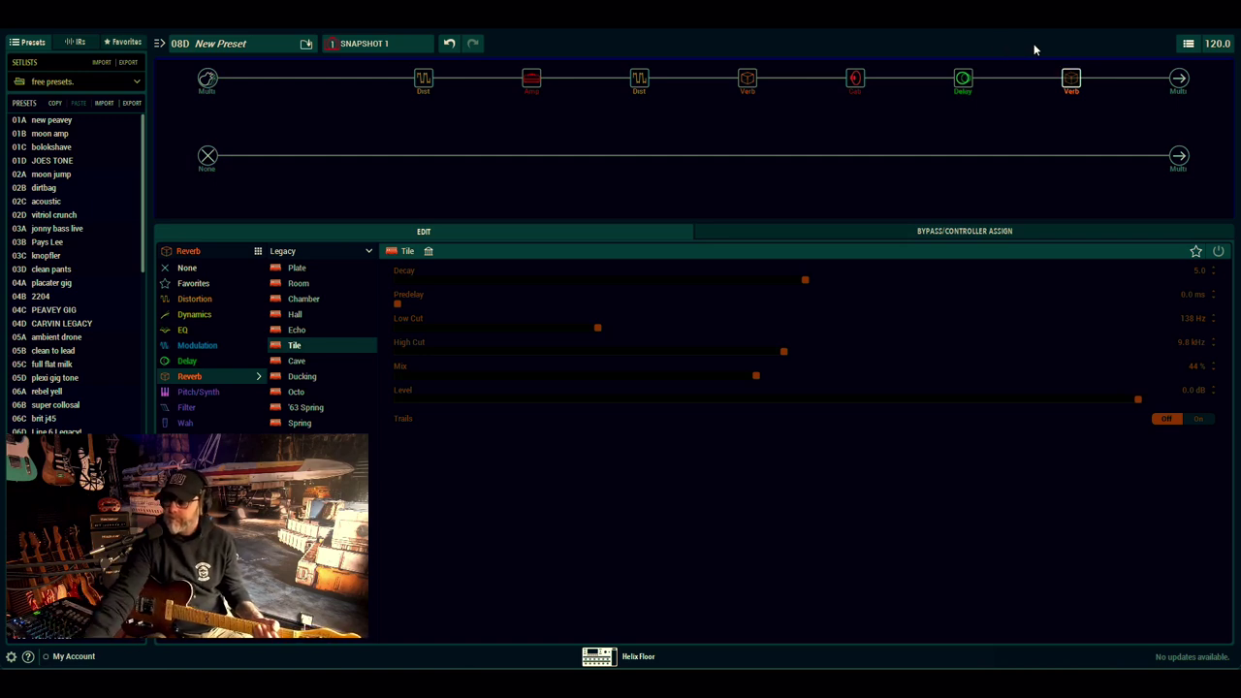
left_click(1067, 65)
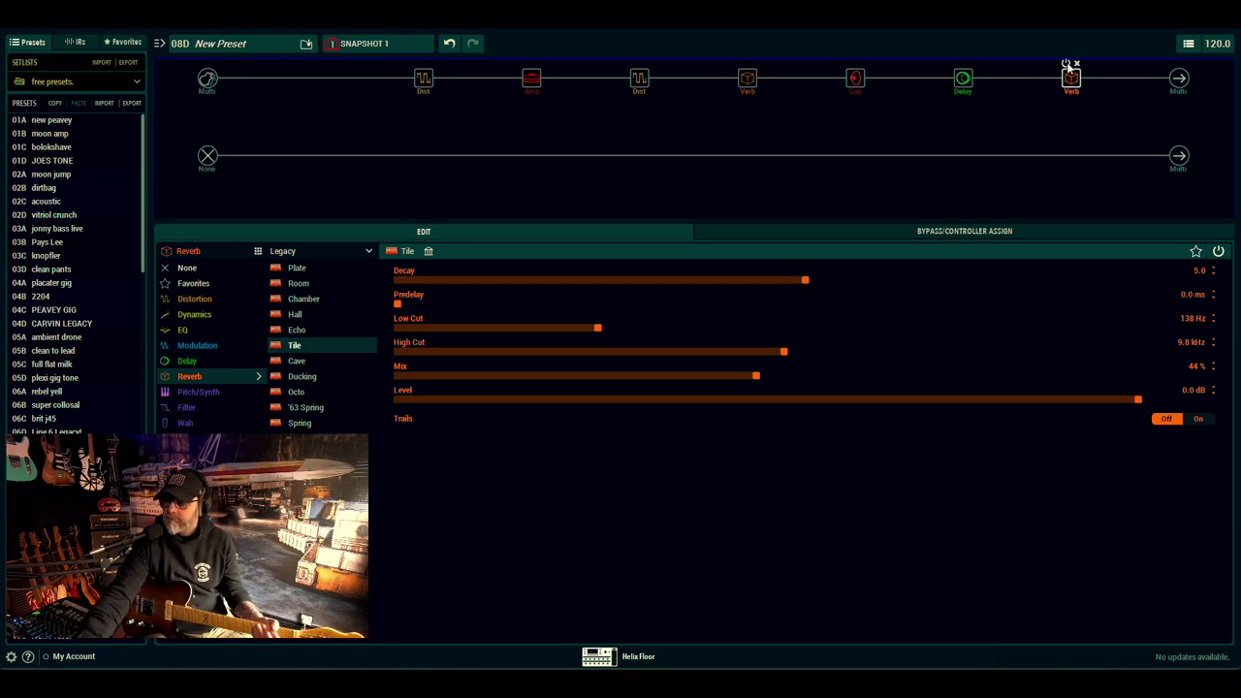
left_click(1066, 65)
left_click(1066, 65)
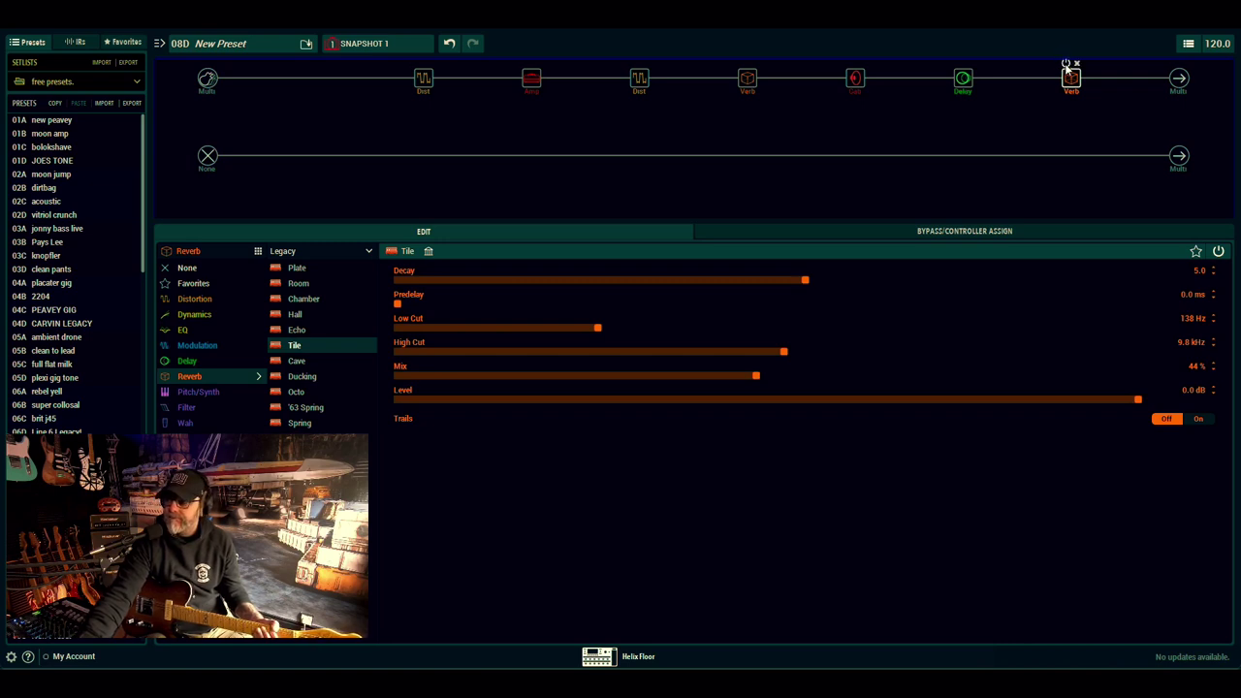
left_click(1066, 65)
left_click(1067, 65)
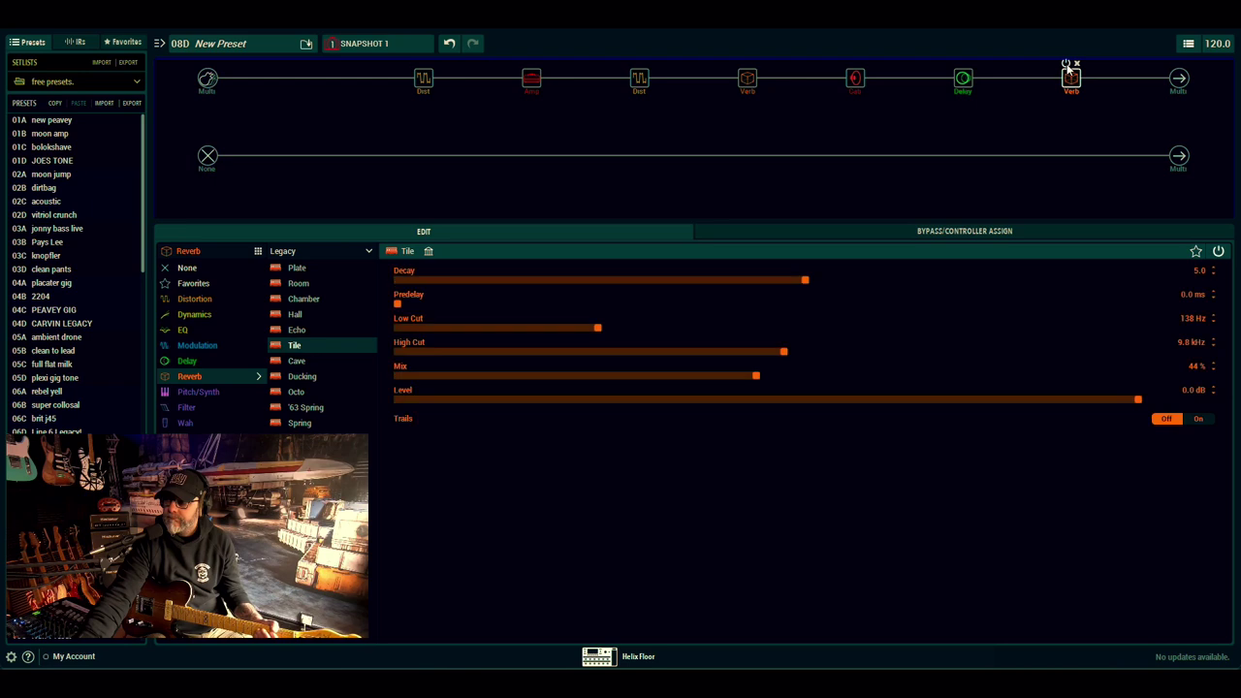
left_click(1066, 65)
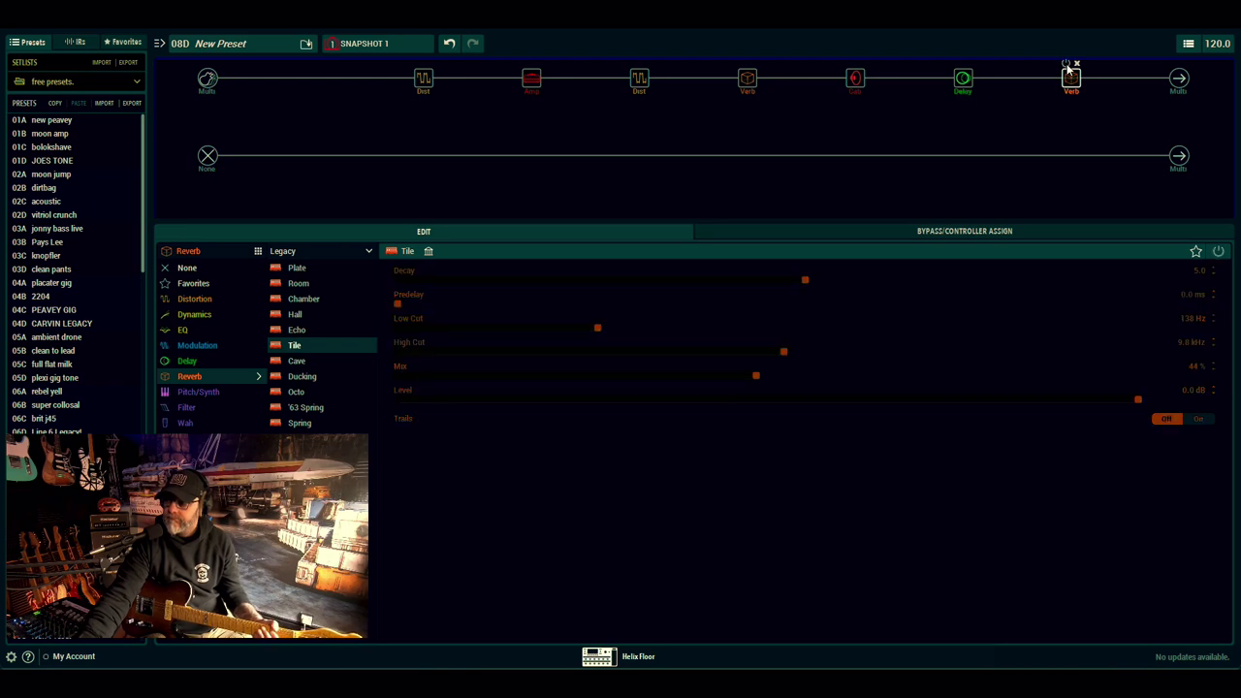
left_click(1067, 65)
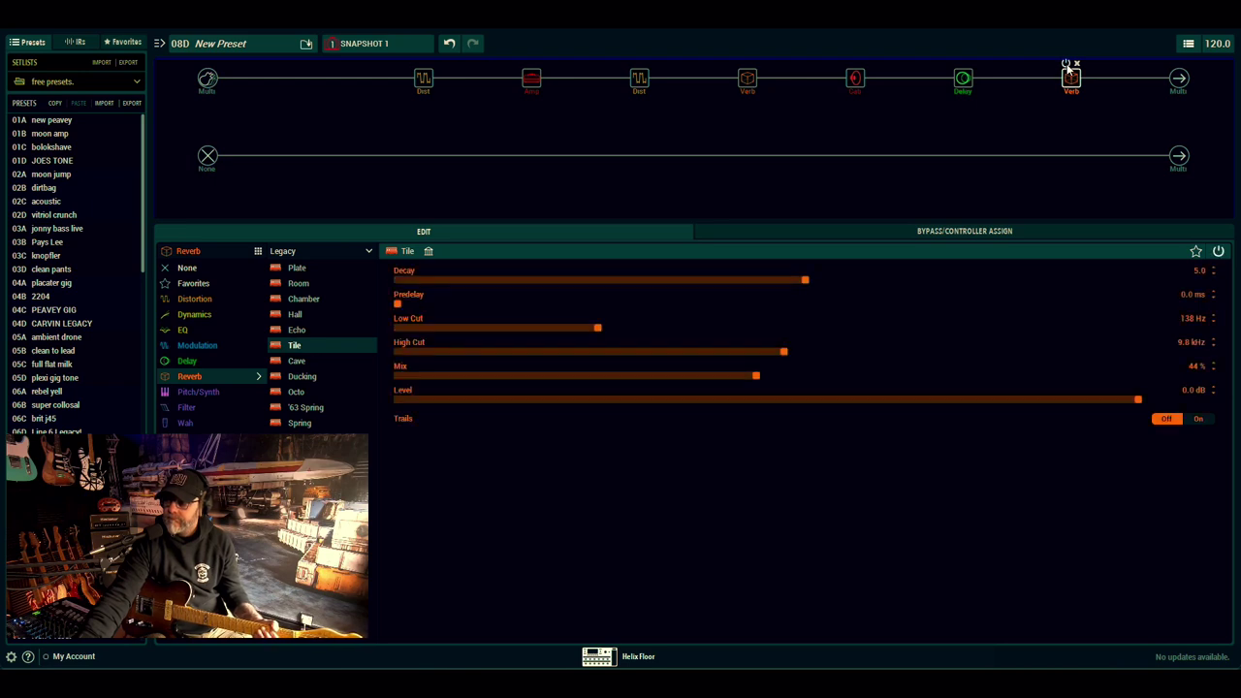
Lower the Tile reverb Mix to 40%, A/B it again, and leave it on.
left_click(1214, 374)
left_click(1214, 374)
left_click(1214, 374)
left_click(1214, 374)
mouse_move(1068, 68)
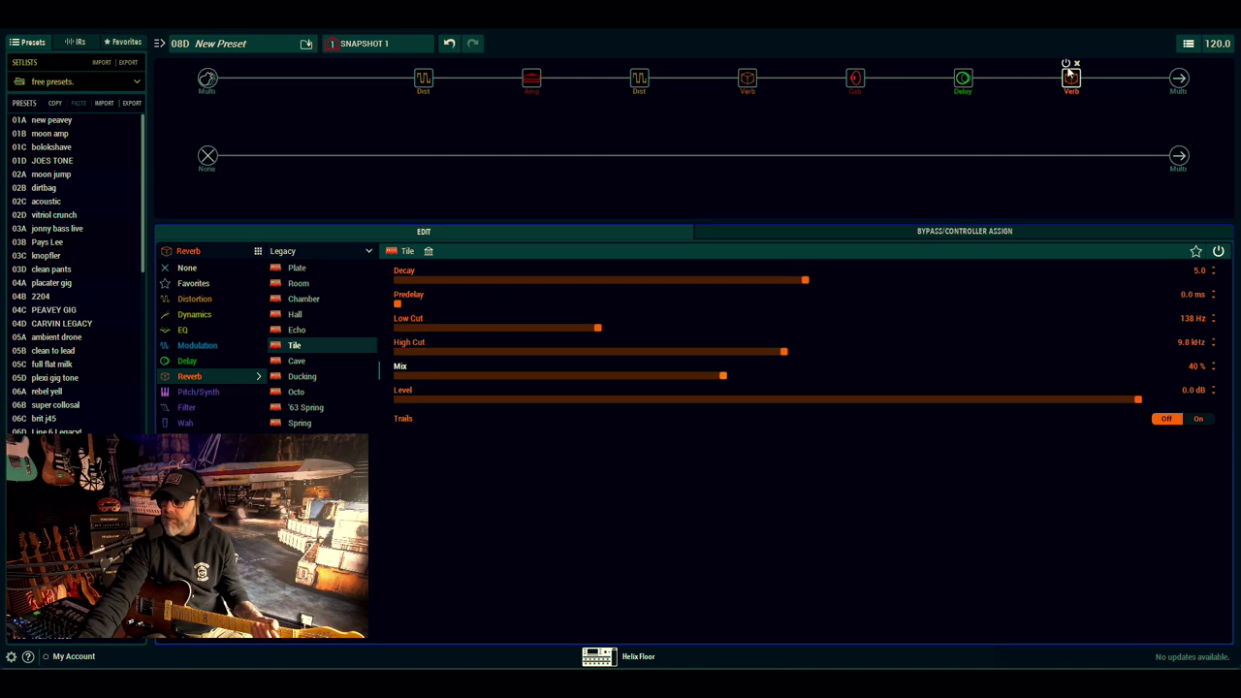
left_click(1066, 64)
left_click(1066, 64)
left_click(1067, 64)
left_click(1066, 64)
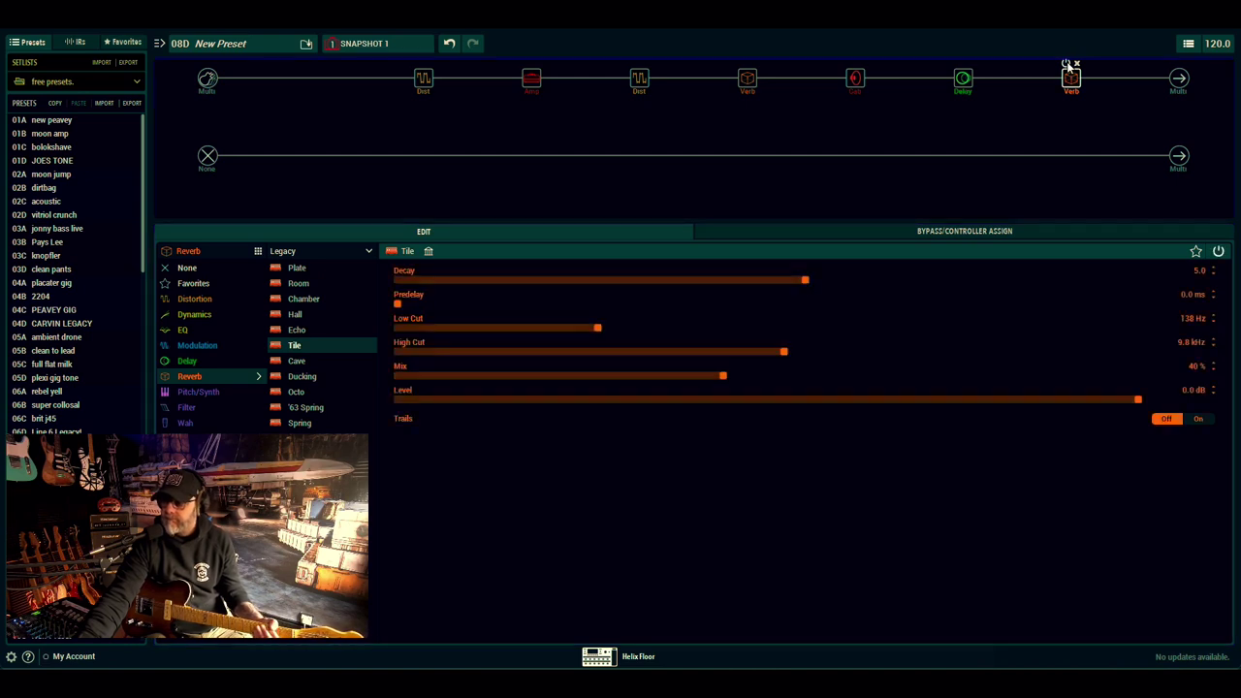
left_click(1066, 64)
left_click(1066, 64)
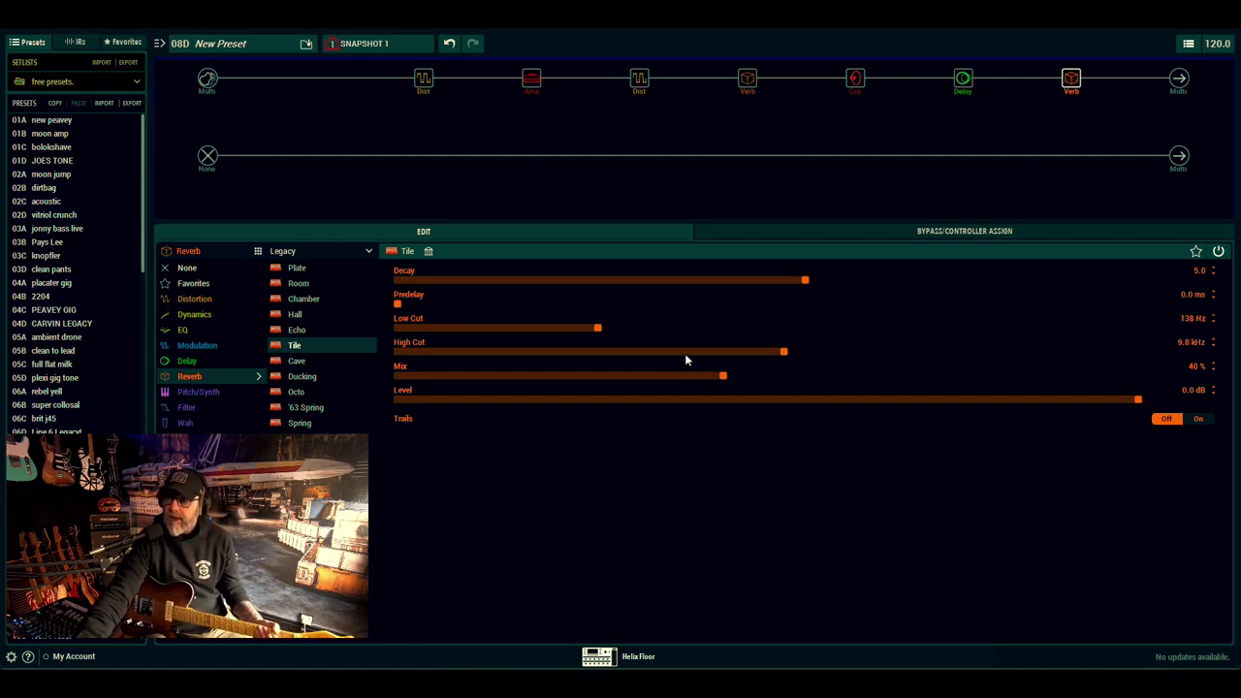
Check the Kinky Boost, Tile reverb and cab blocks, then show the 2204 Mod amp settings.
left_click(424, 81)
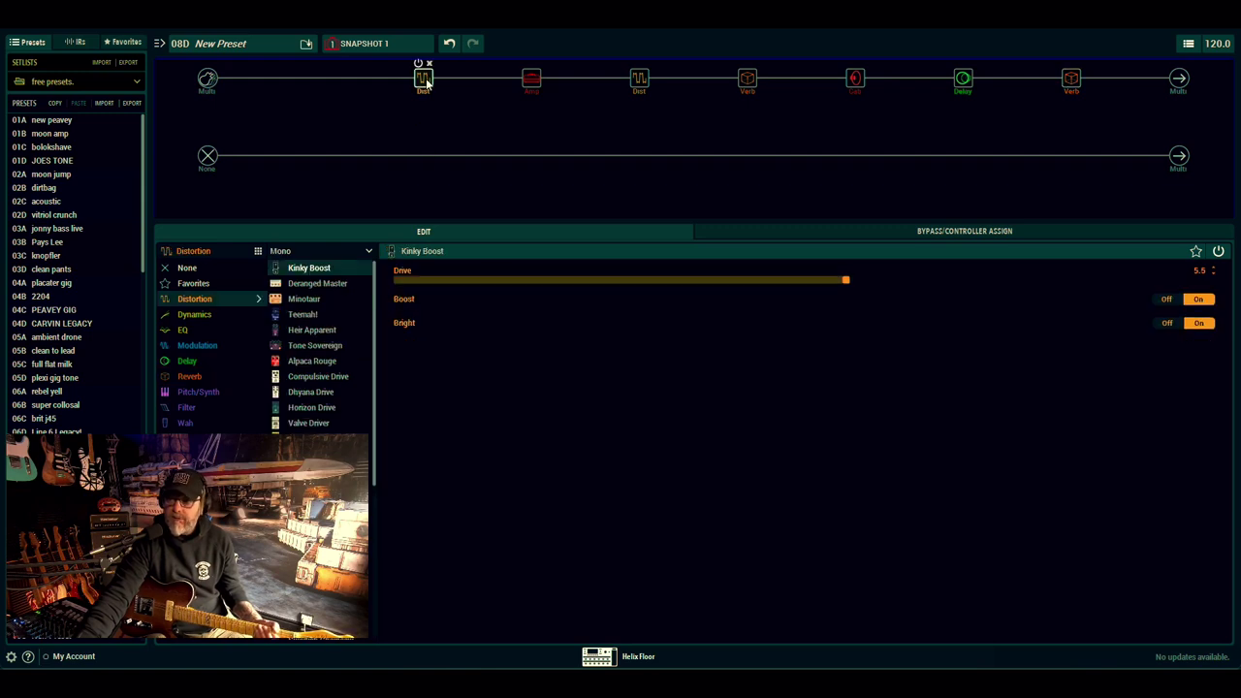
left_click(1073, 84)
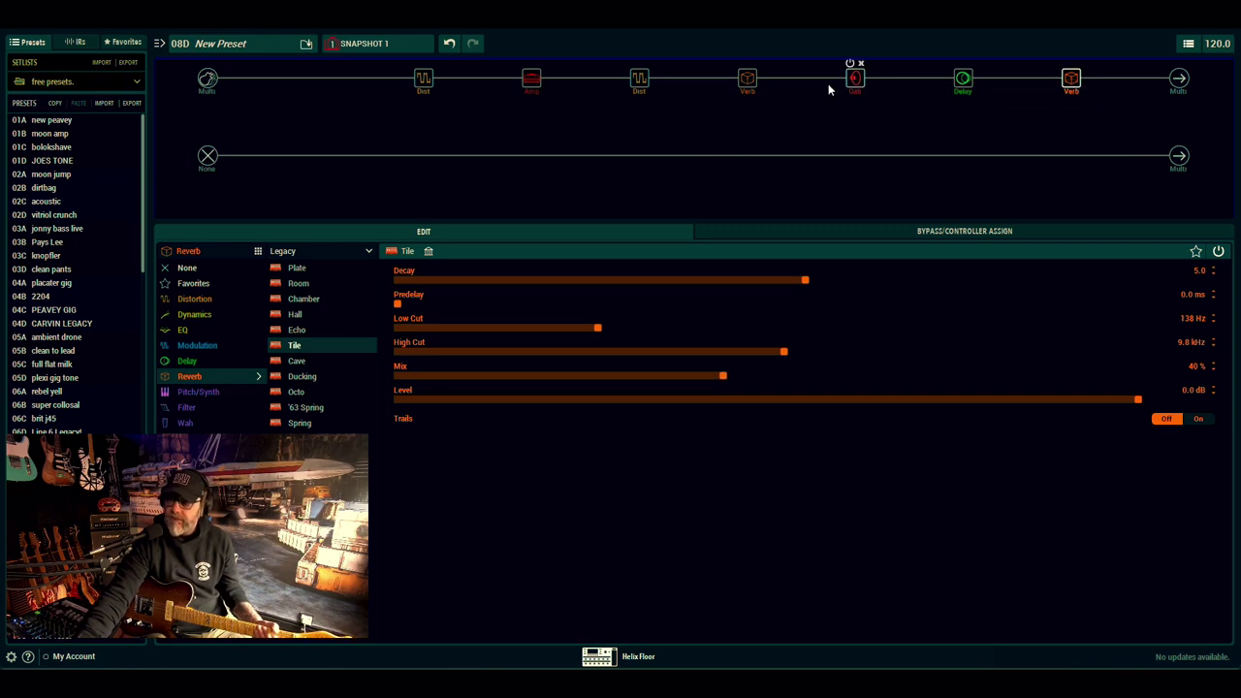
left_click(855, 80)
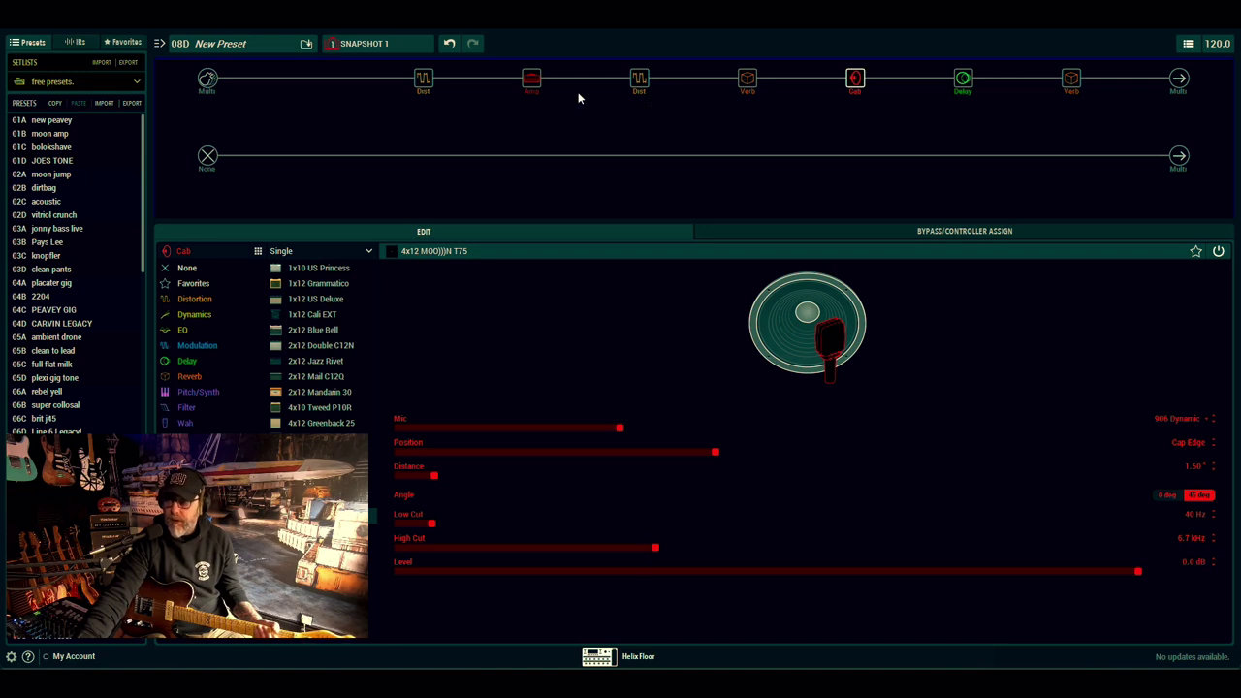
left_click(536, 85)
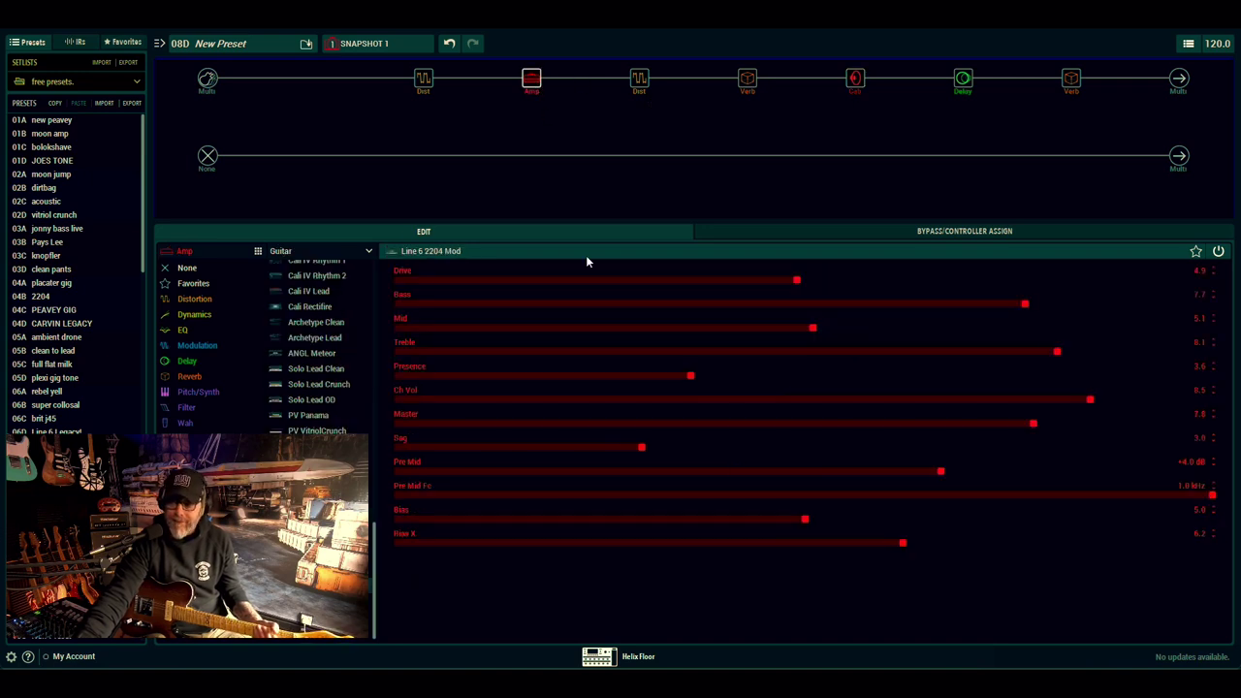